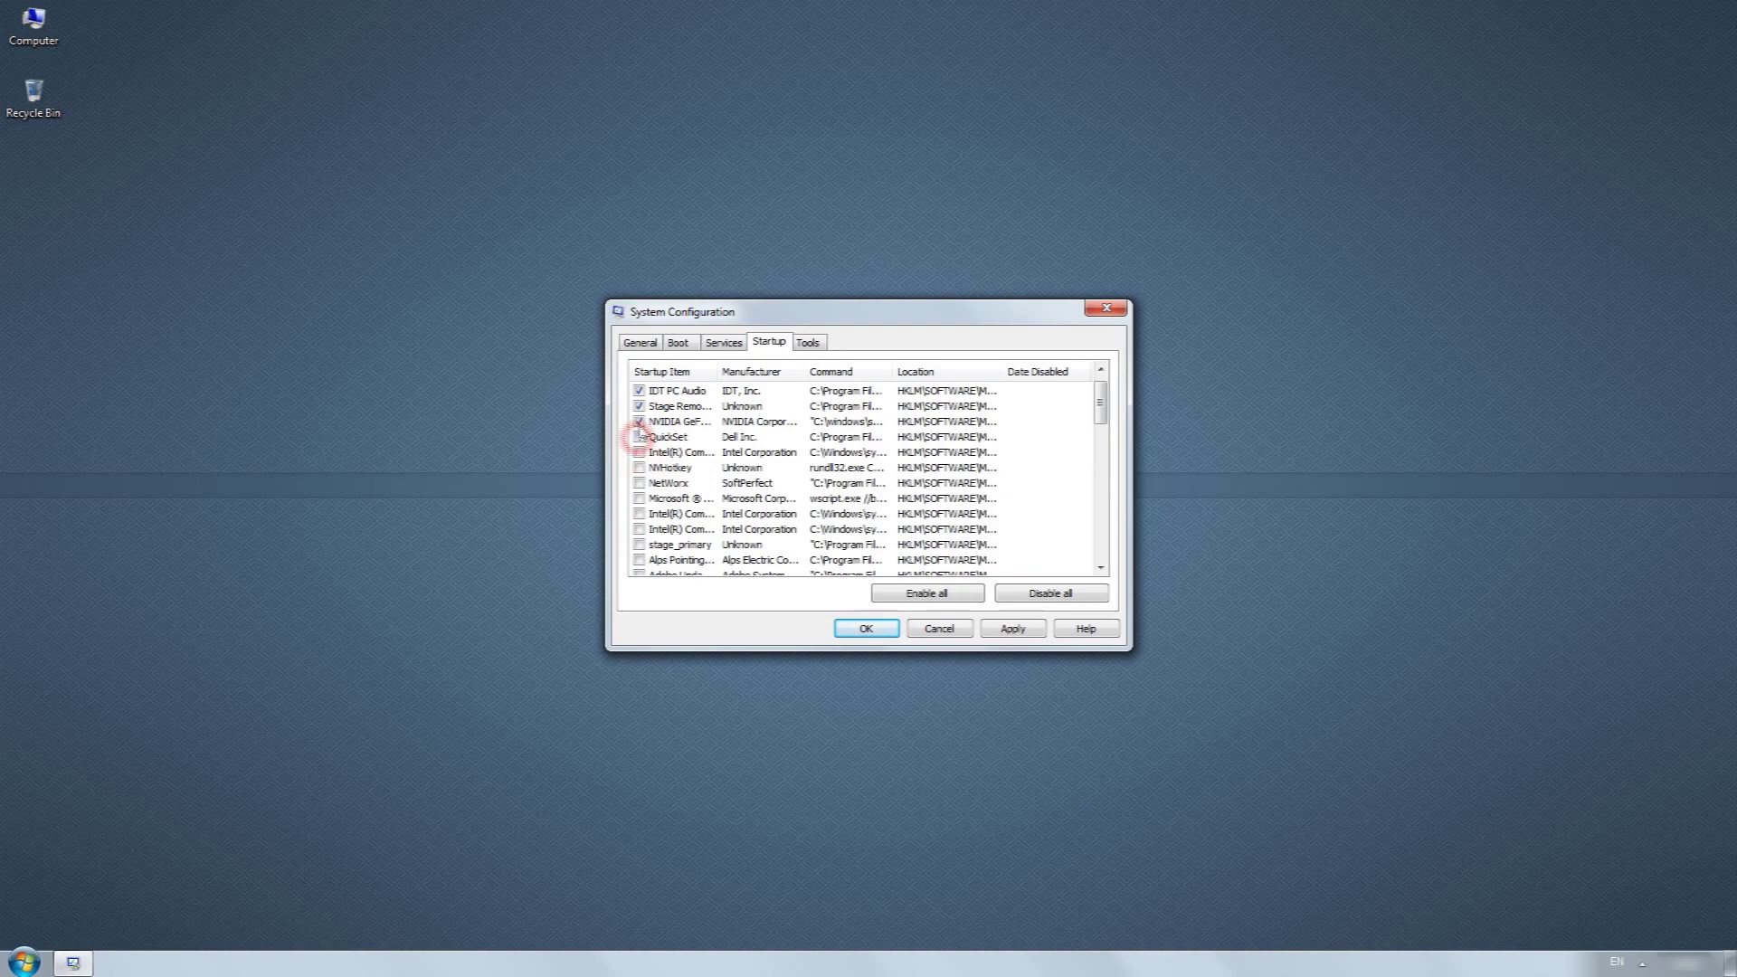
Disable the Stage Remote Manager and IDT PC Audio startup items and widen the Startup Item column.
left_click(639, 406)
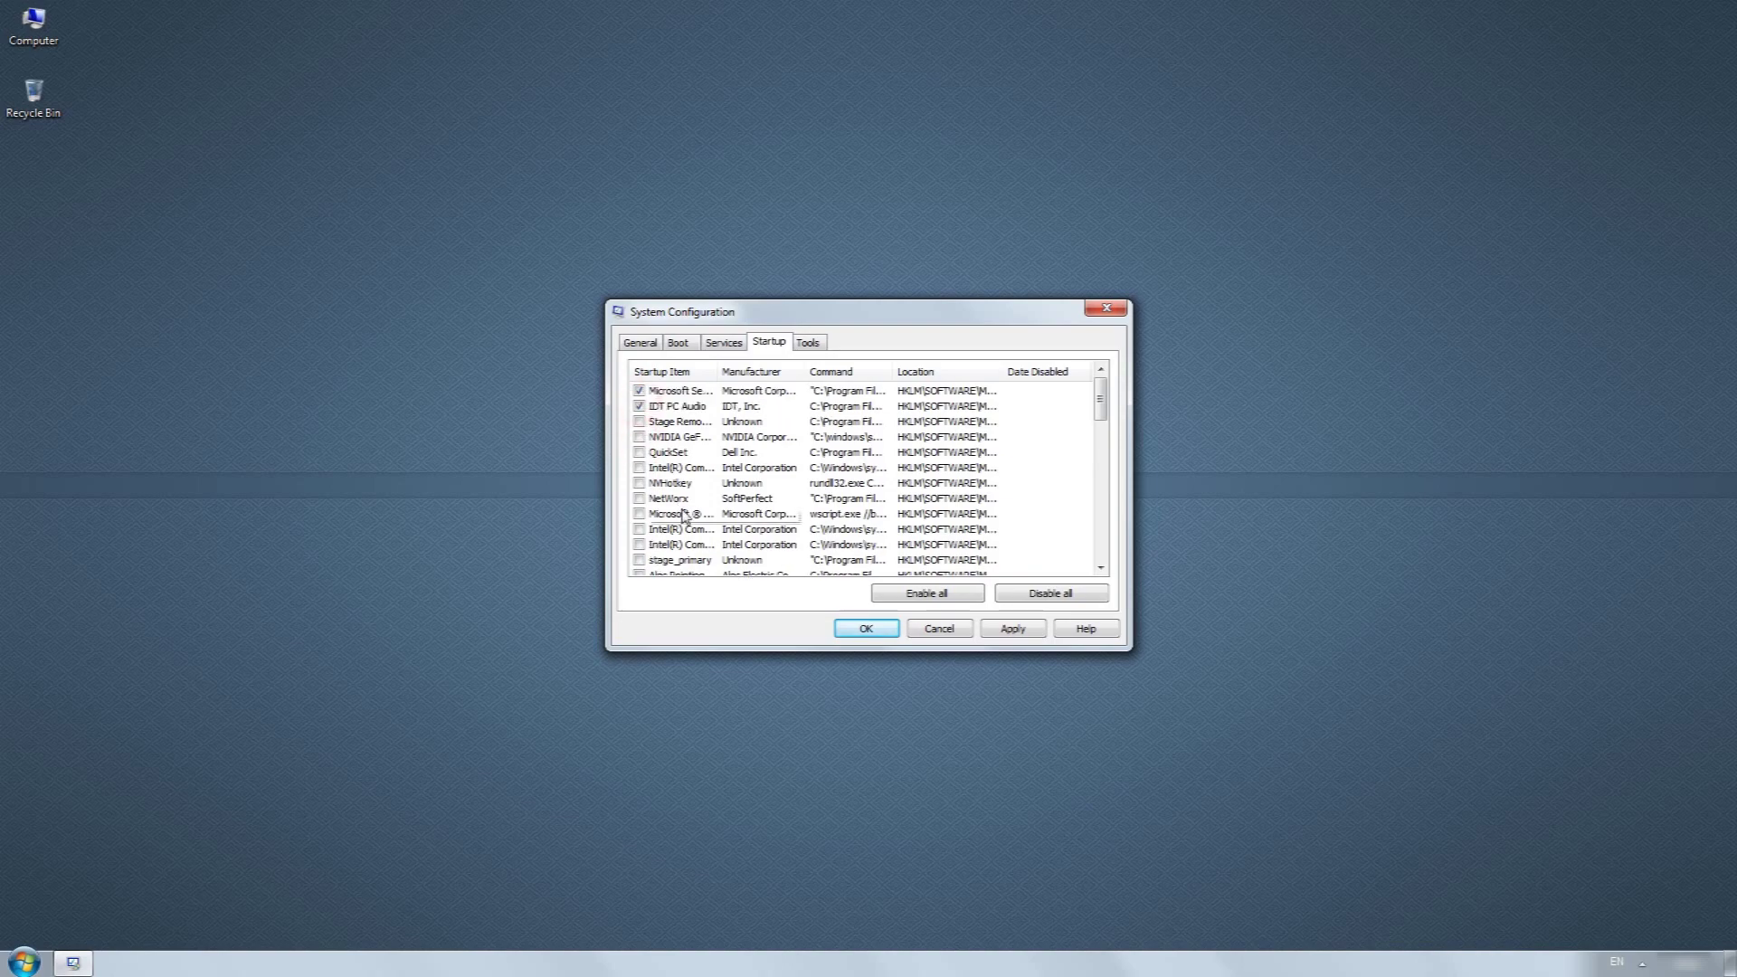
left_click(701, 424)
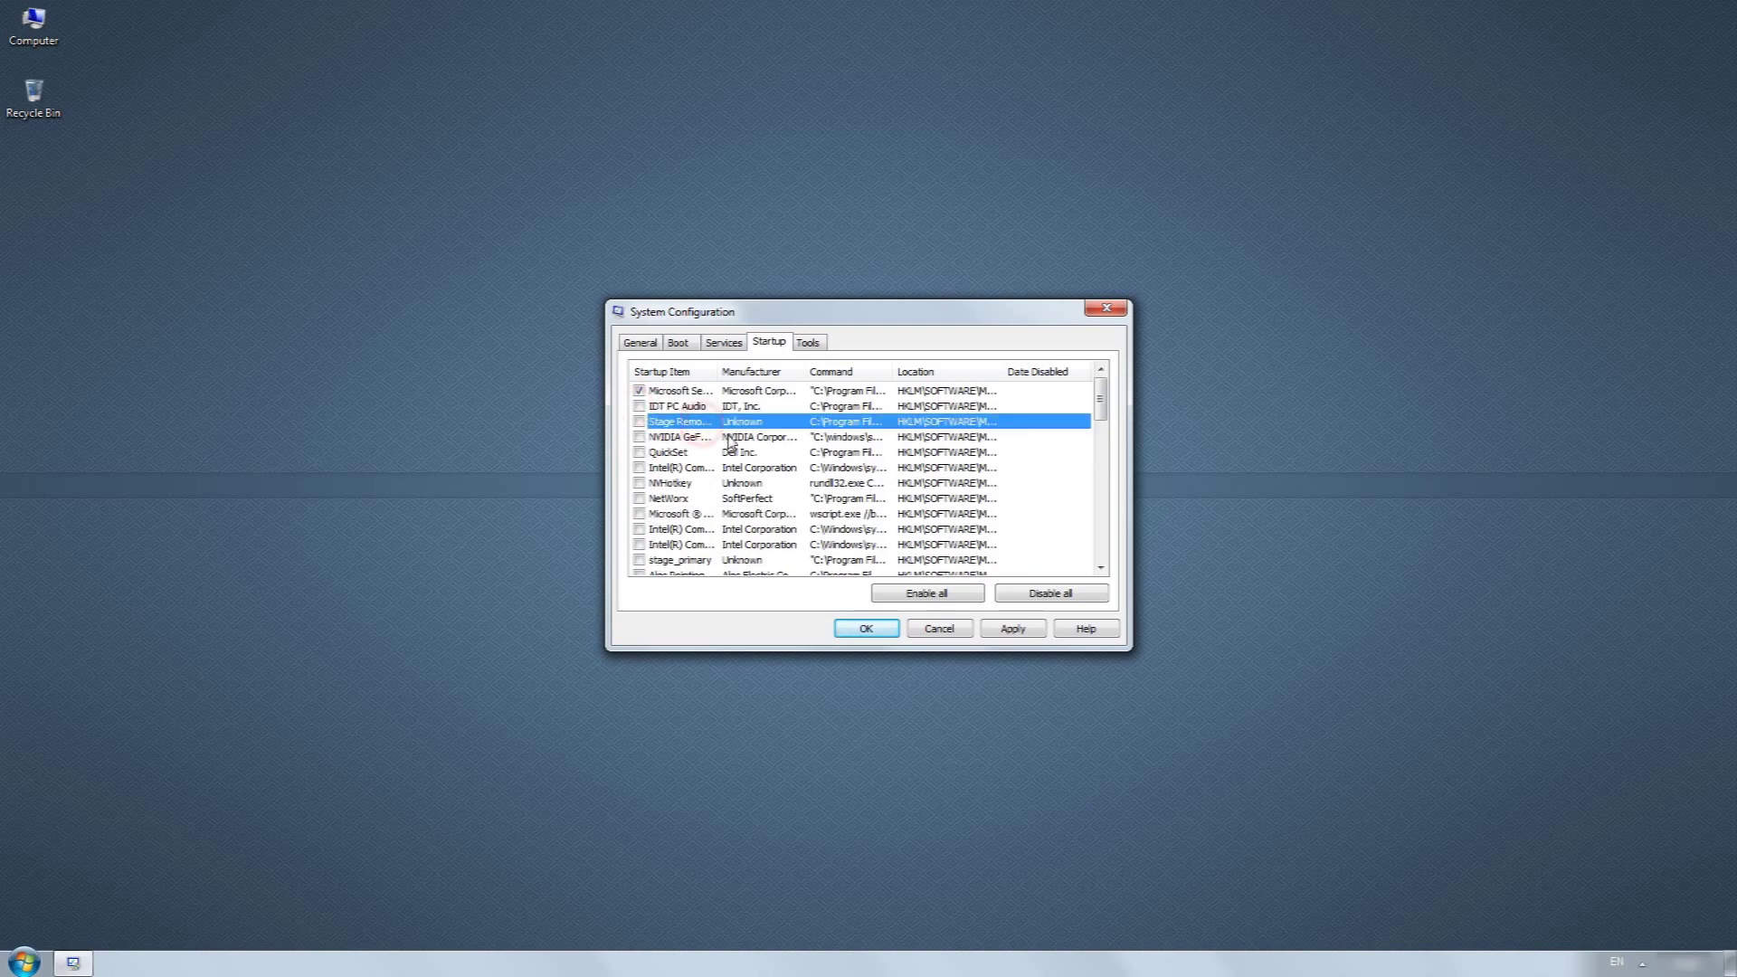
left_click(702, 392)
left_click_drag(719, 373, 781, 391)
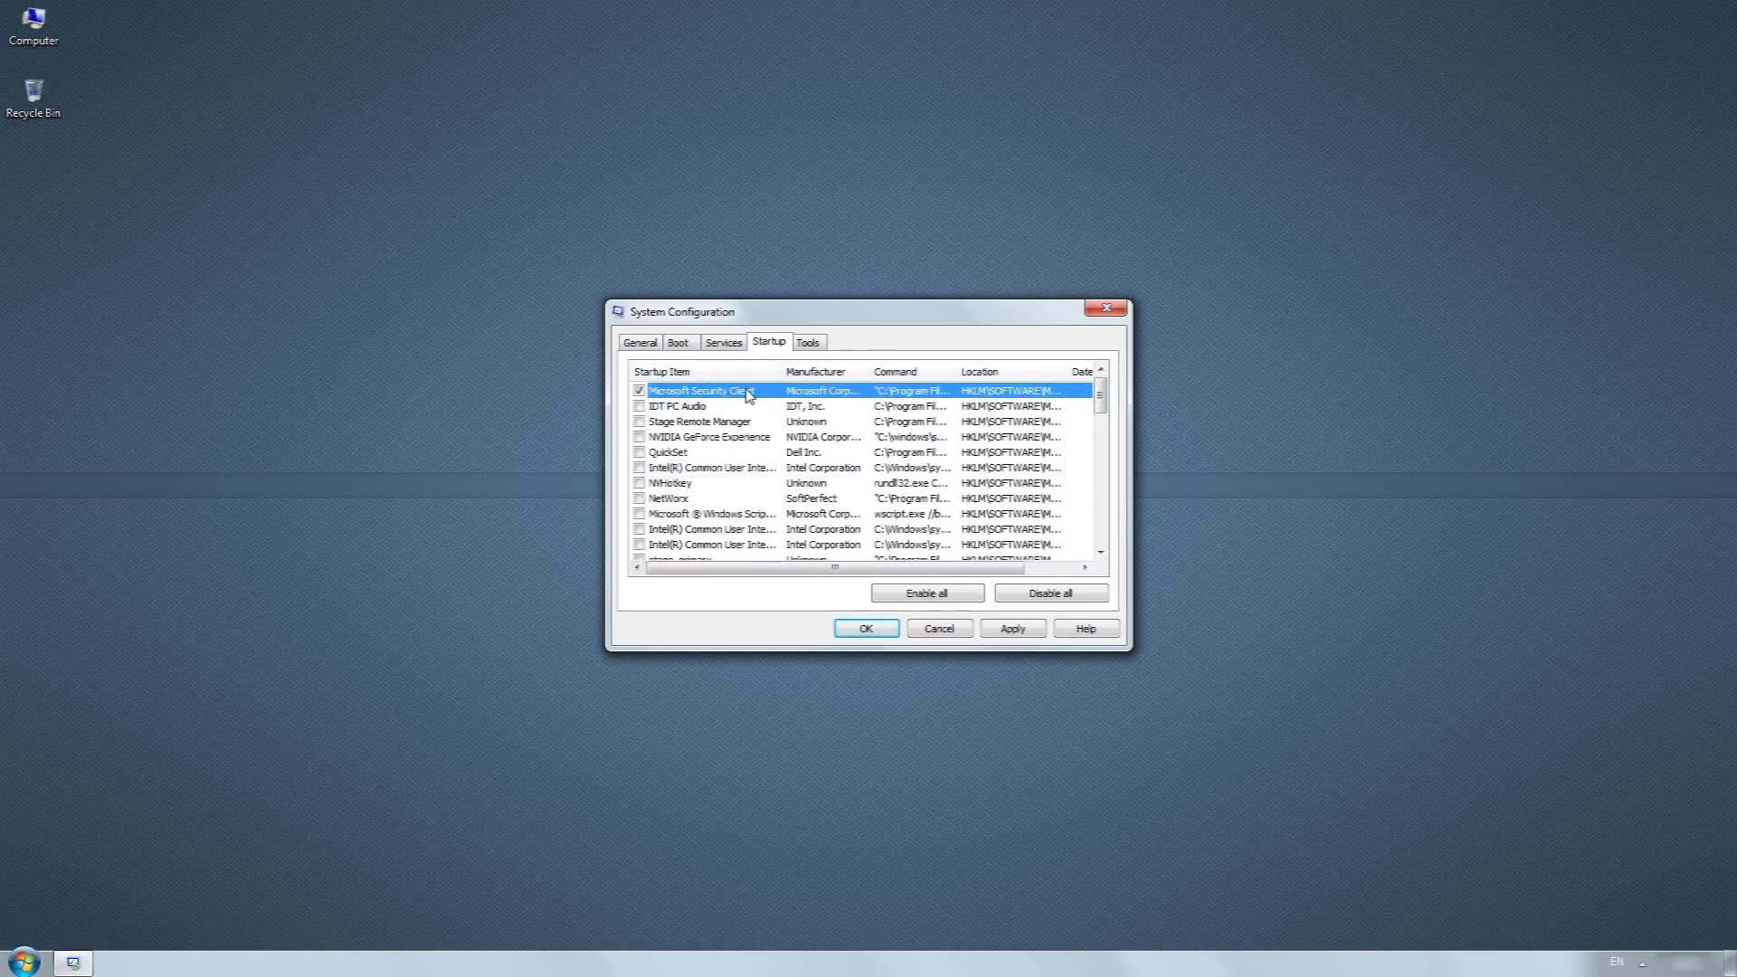
Examine the startup items list, including the Intel Common User Interface, NeroLauncher and Internet Download Manager entries.
left_click(712, 468)
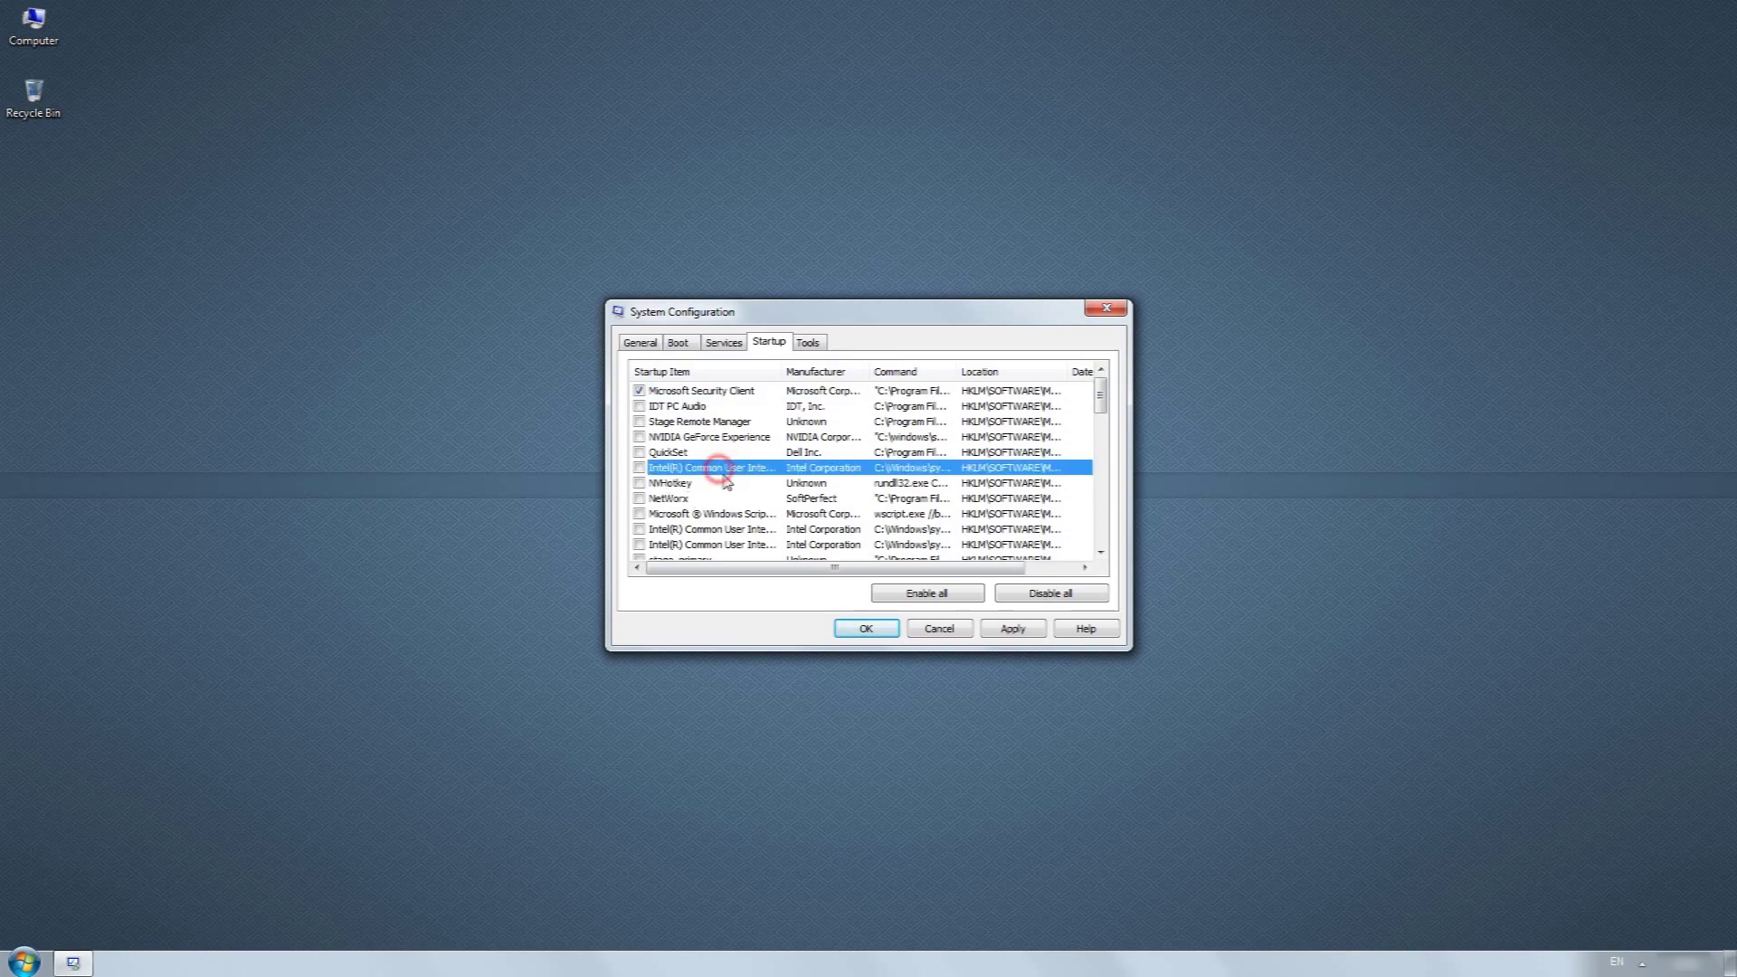
scroll(717, 514, "down", 5)
scroll(702, 478, "down", 6)
left_click(699, 469)
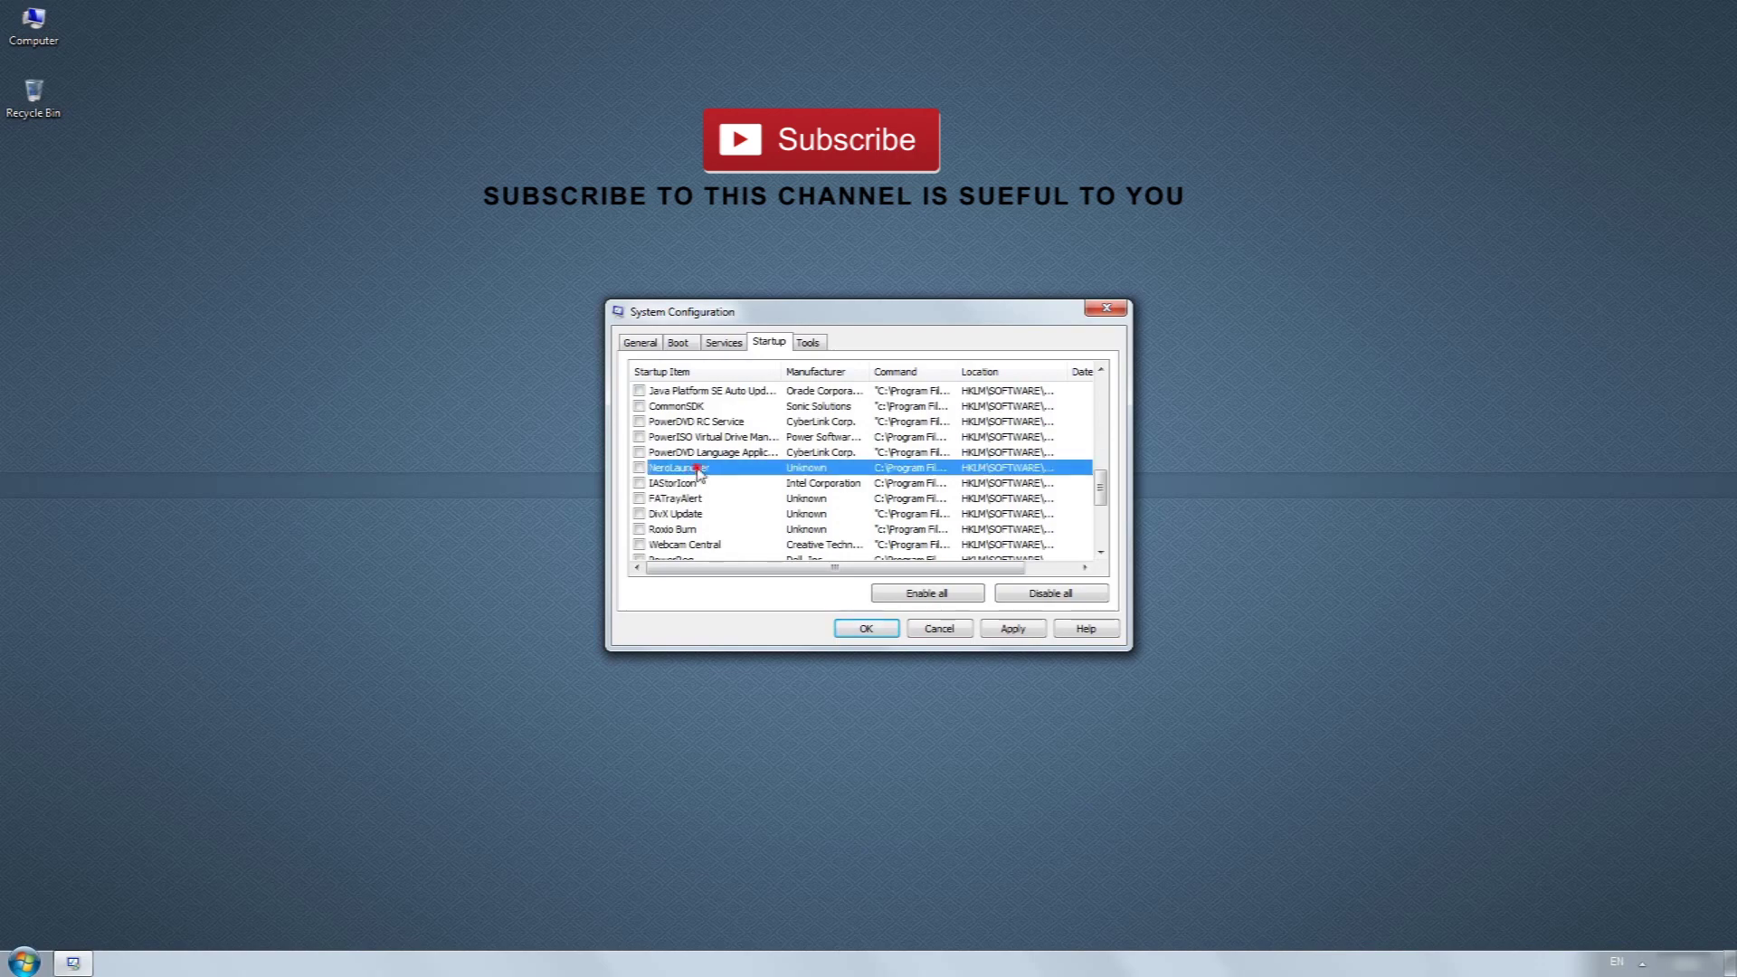
scroll(714, 488, "up", 10)
left_click(710, 452)
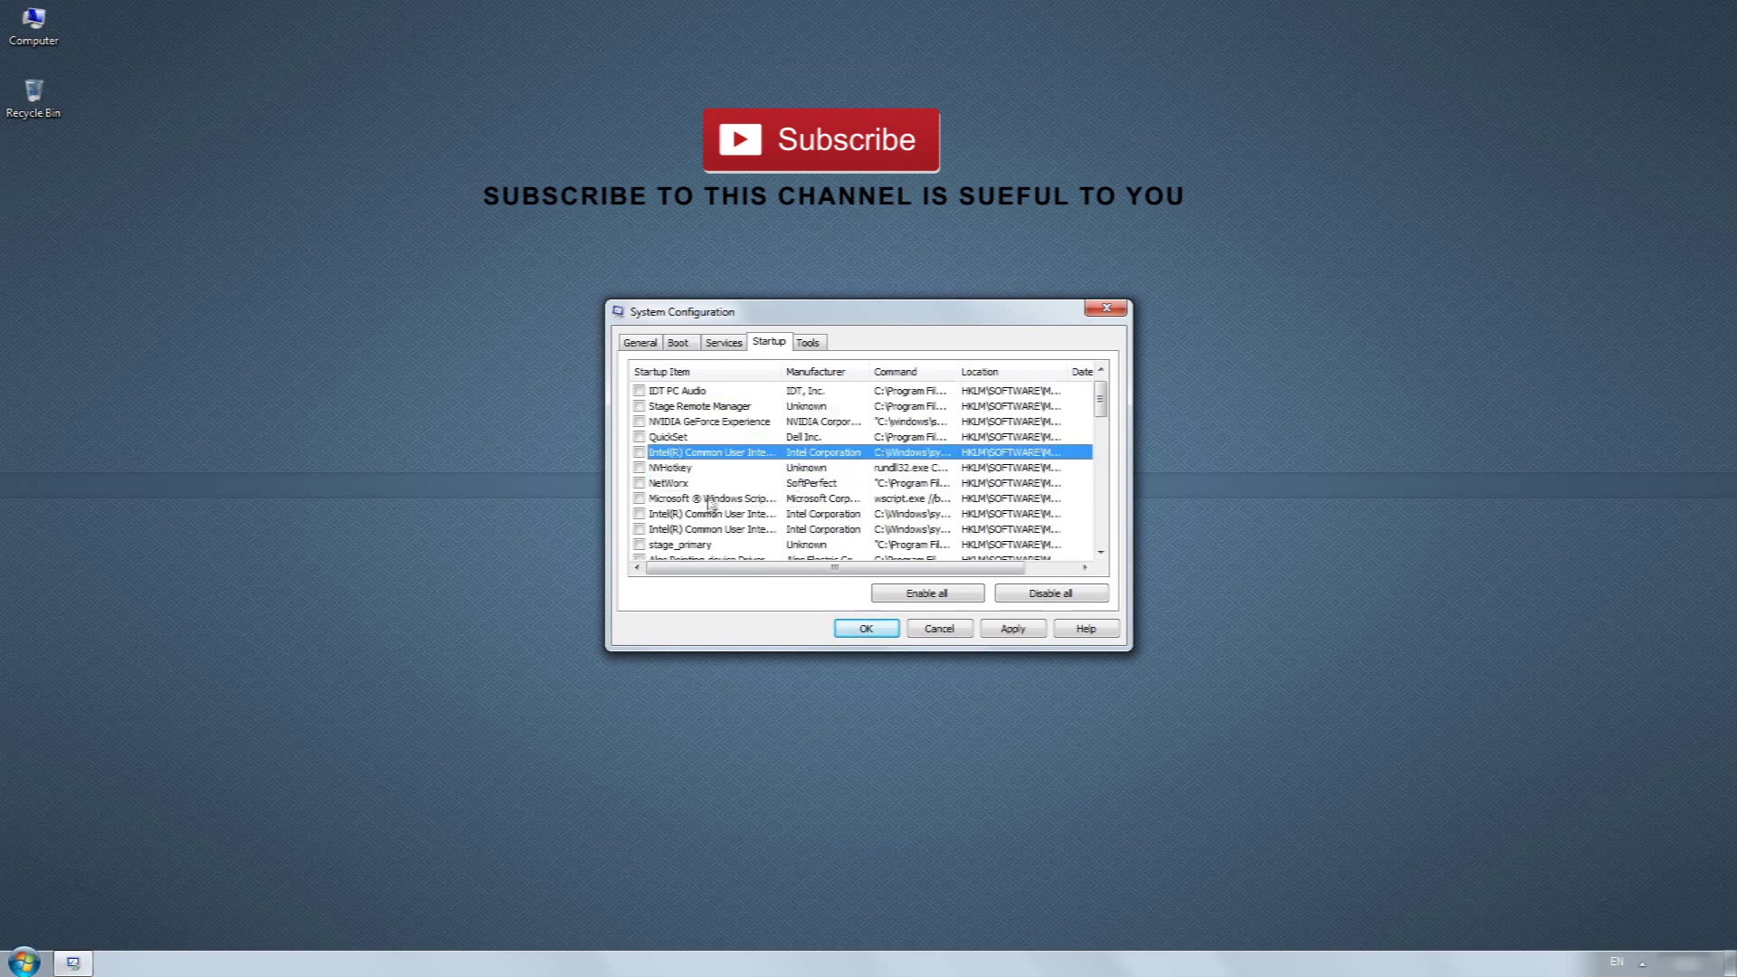
left_click(758, 513)
scroll(760, 488, "down", 5)
left_click(643, 391)
scroll(756, 438, "up", 2)
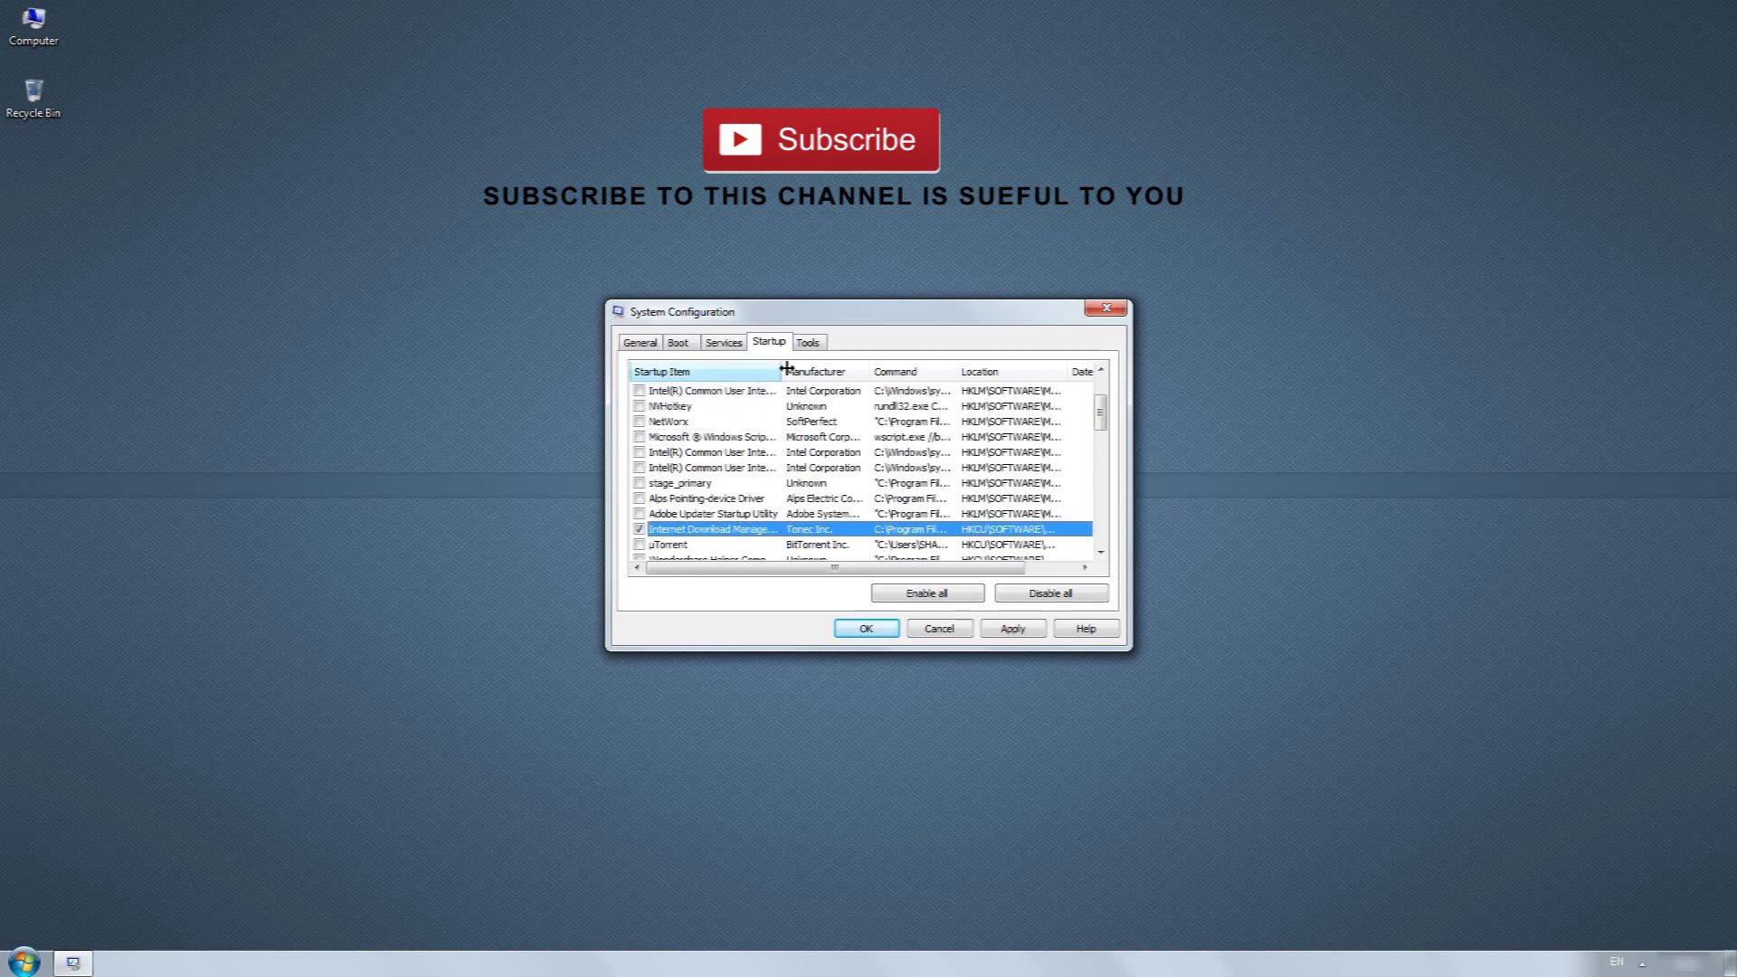
Widen the Startup Item column further so the full item names fit, and look through the list to its end.
left_click_drag(781, 371, 856, 372)
scroll(716, 511, "up", 2)
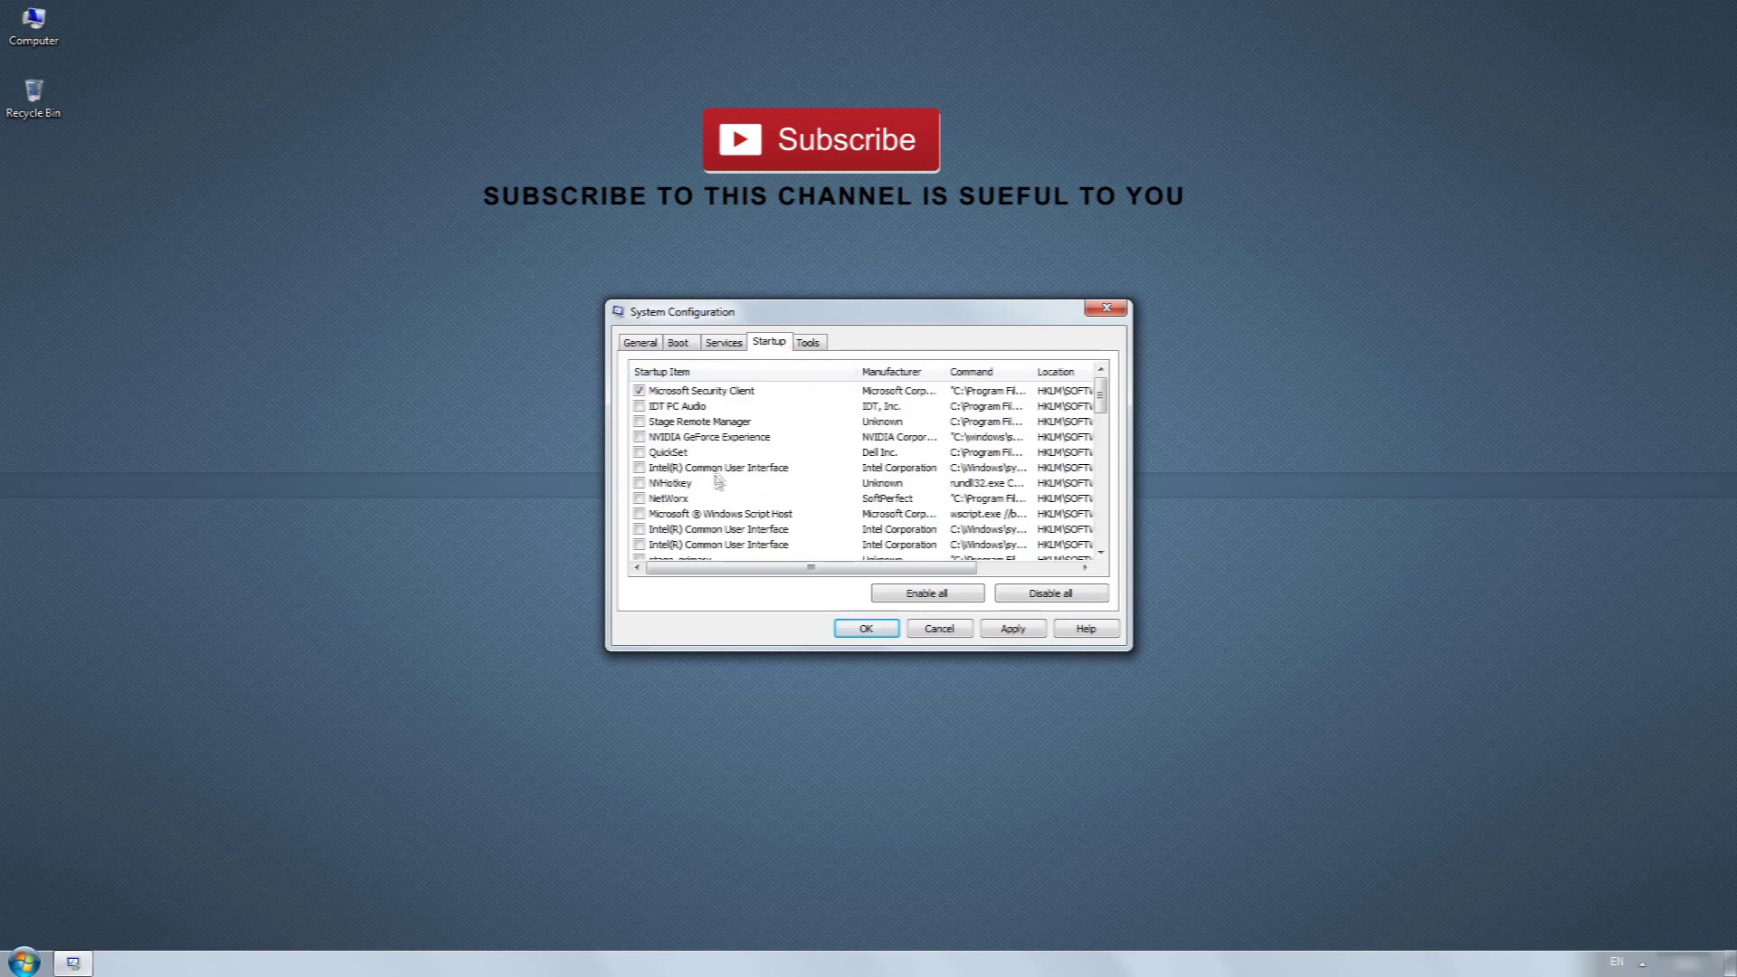
scroll(719, 493, "down", 7)
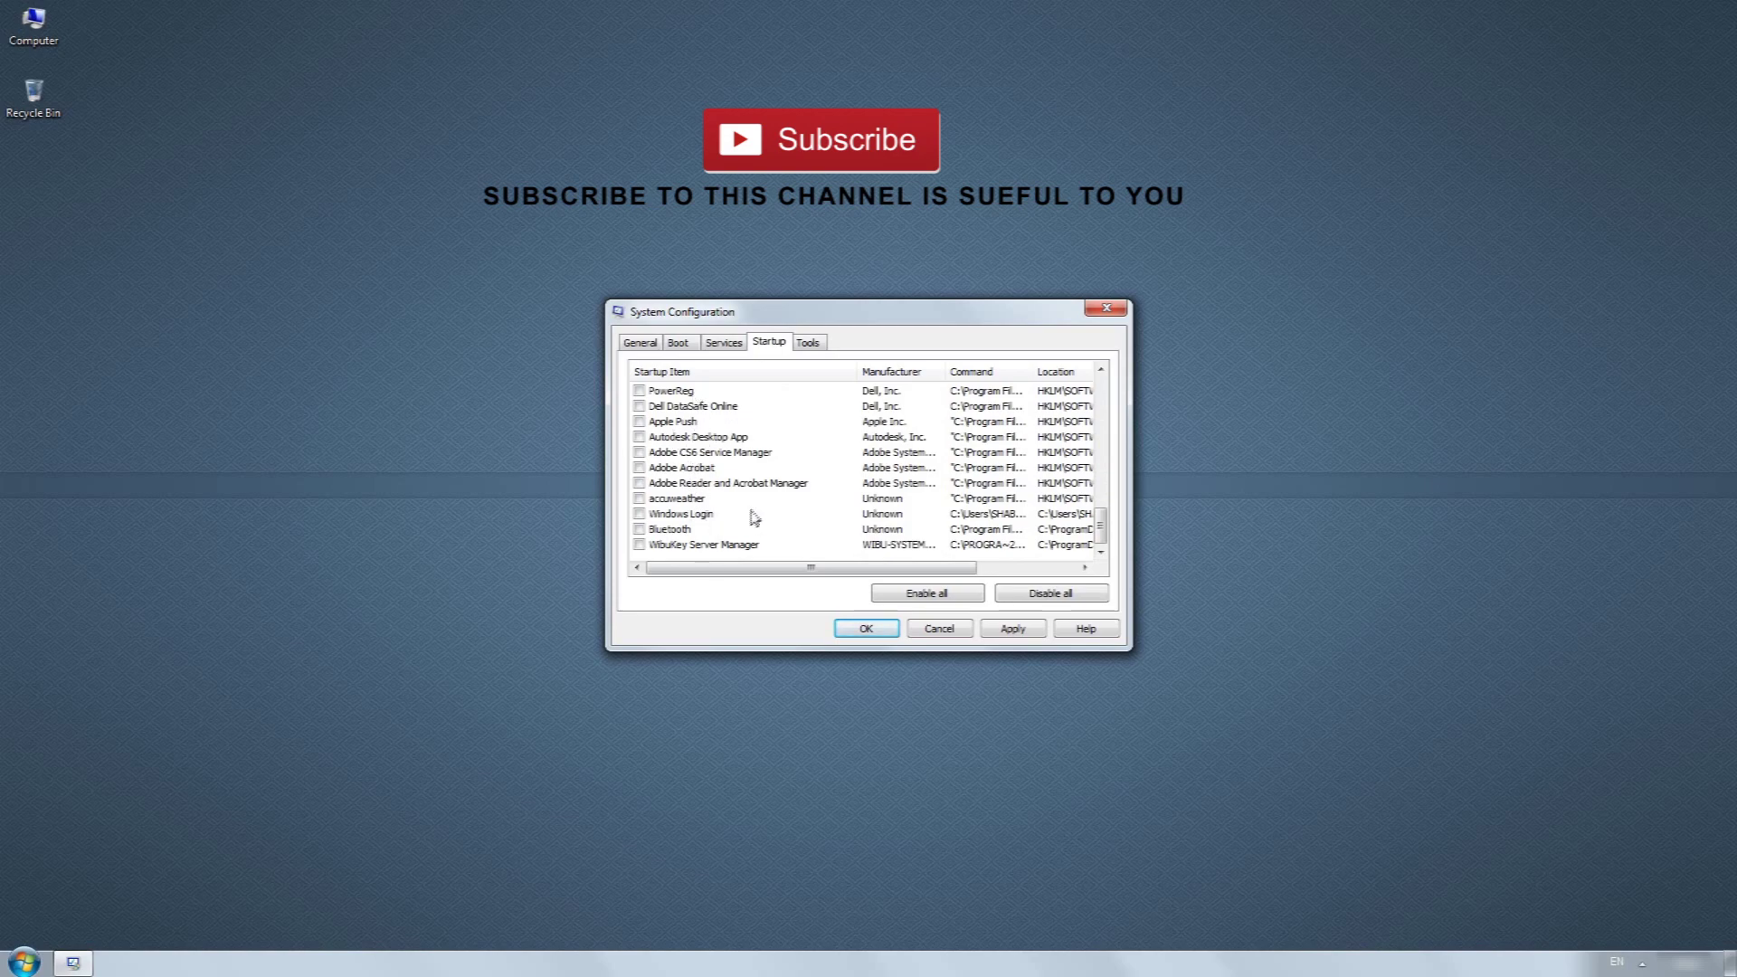
Go through the startup entries beginning with A, starting at Adobe CS6 Service Manager and stopping at AutoStarter.
left_click(734, 456)
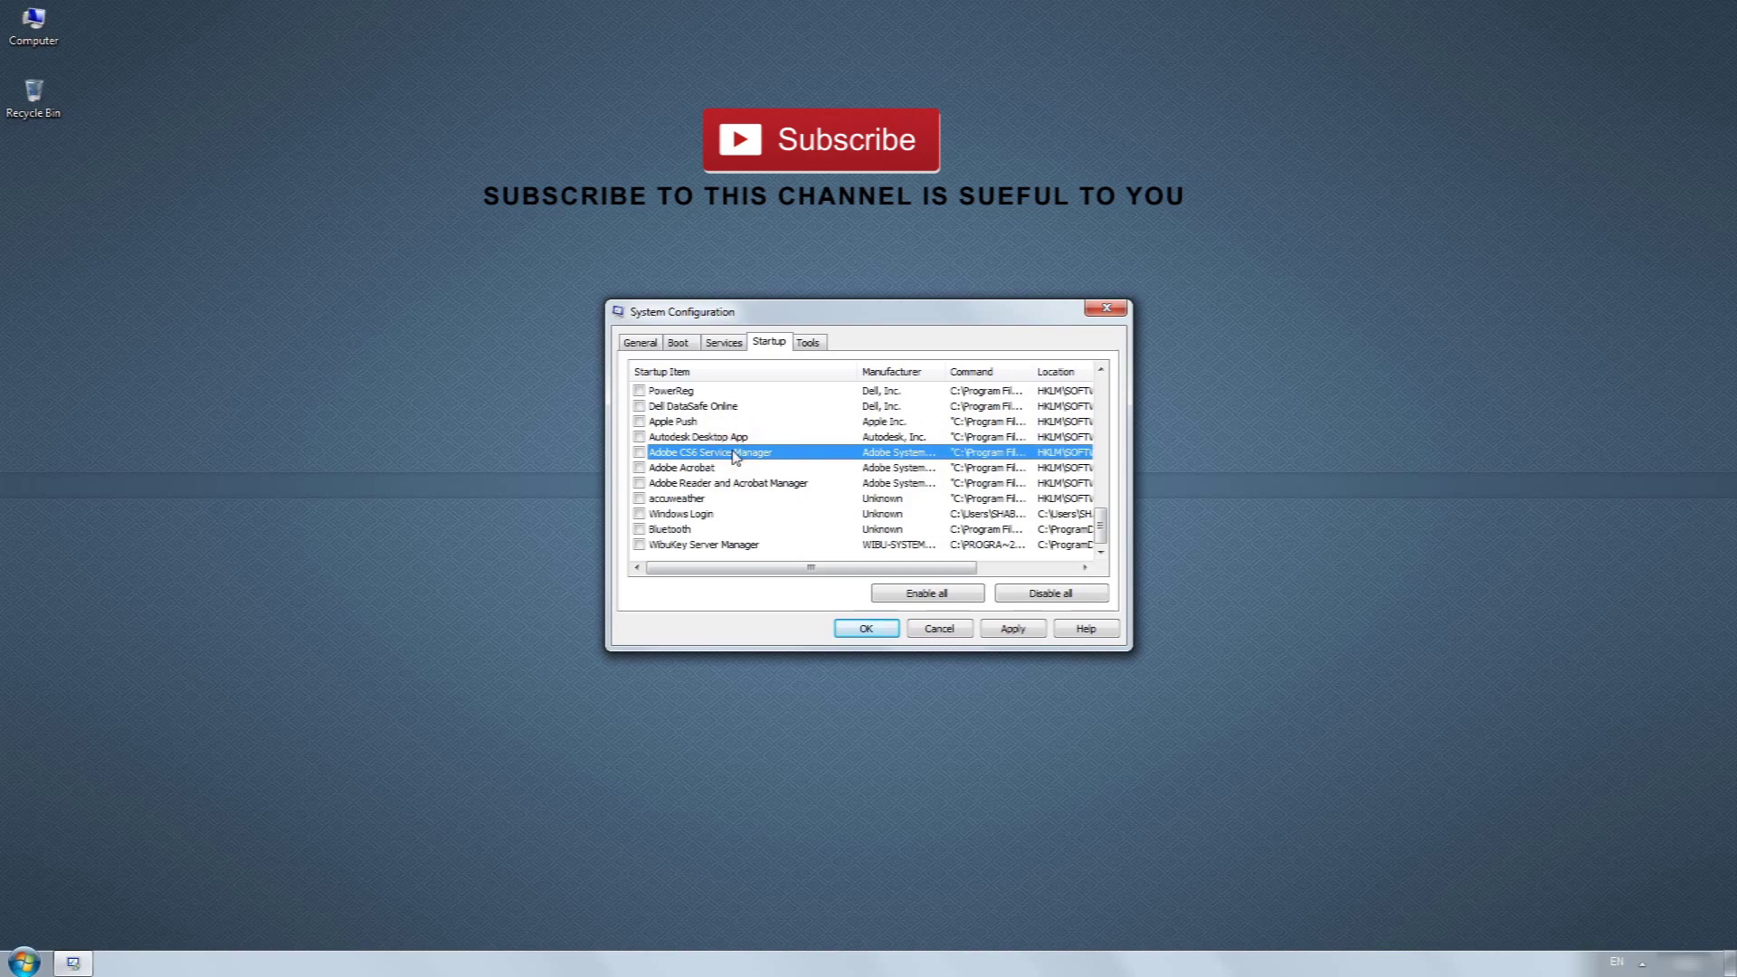
key("a")
key("a")
key("a")
key("a")
key("a")
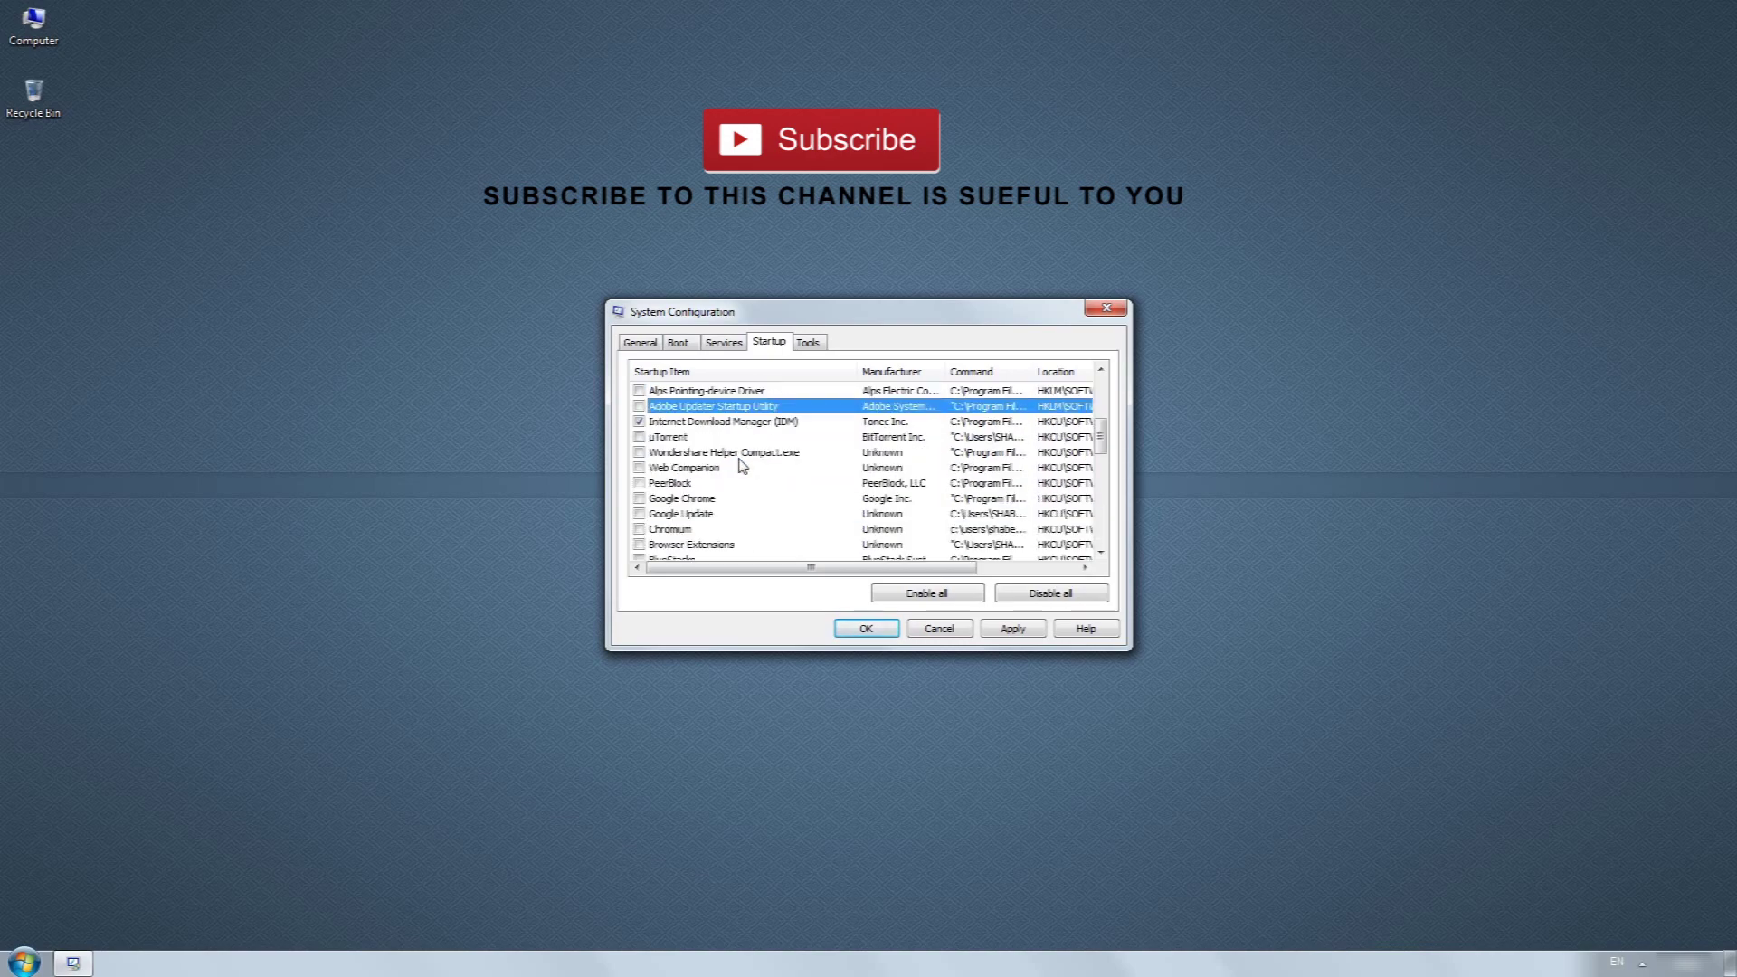
key("a")
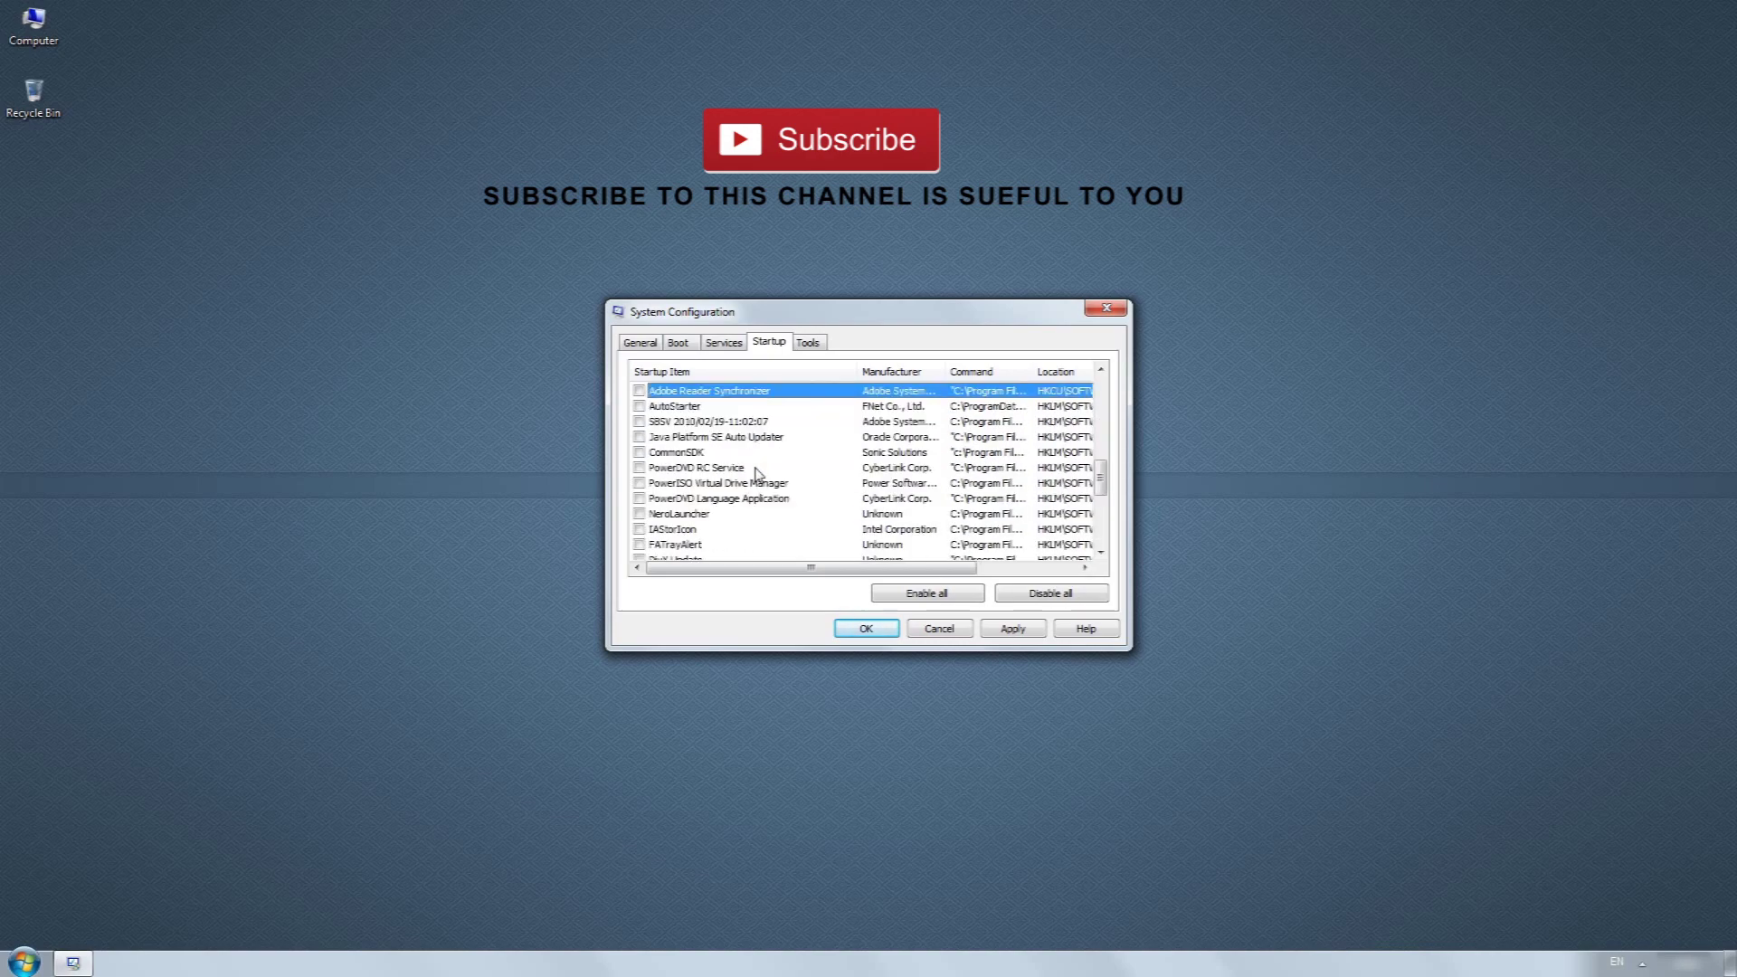
key("a")
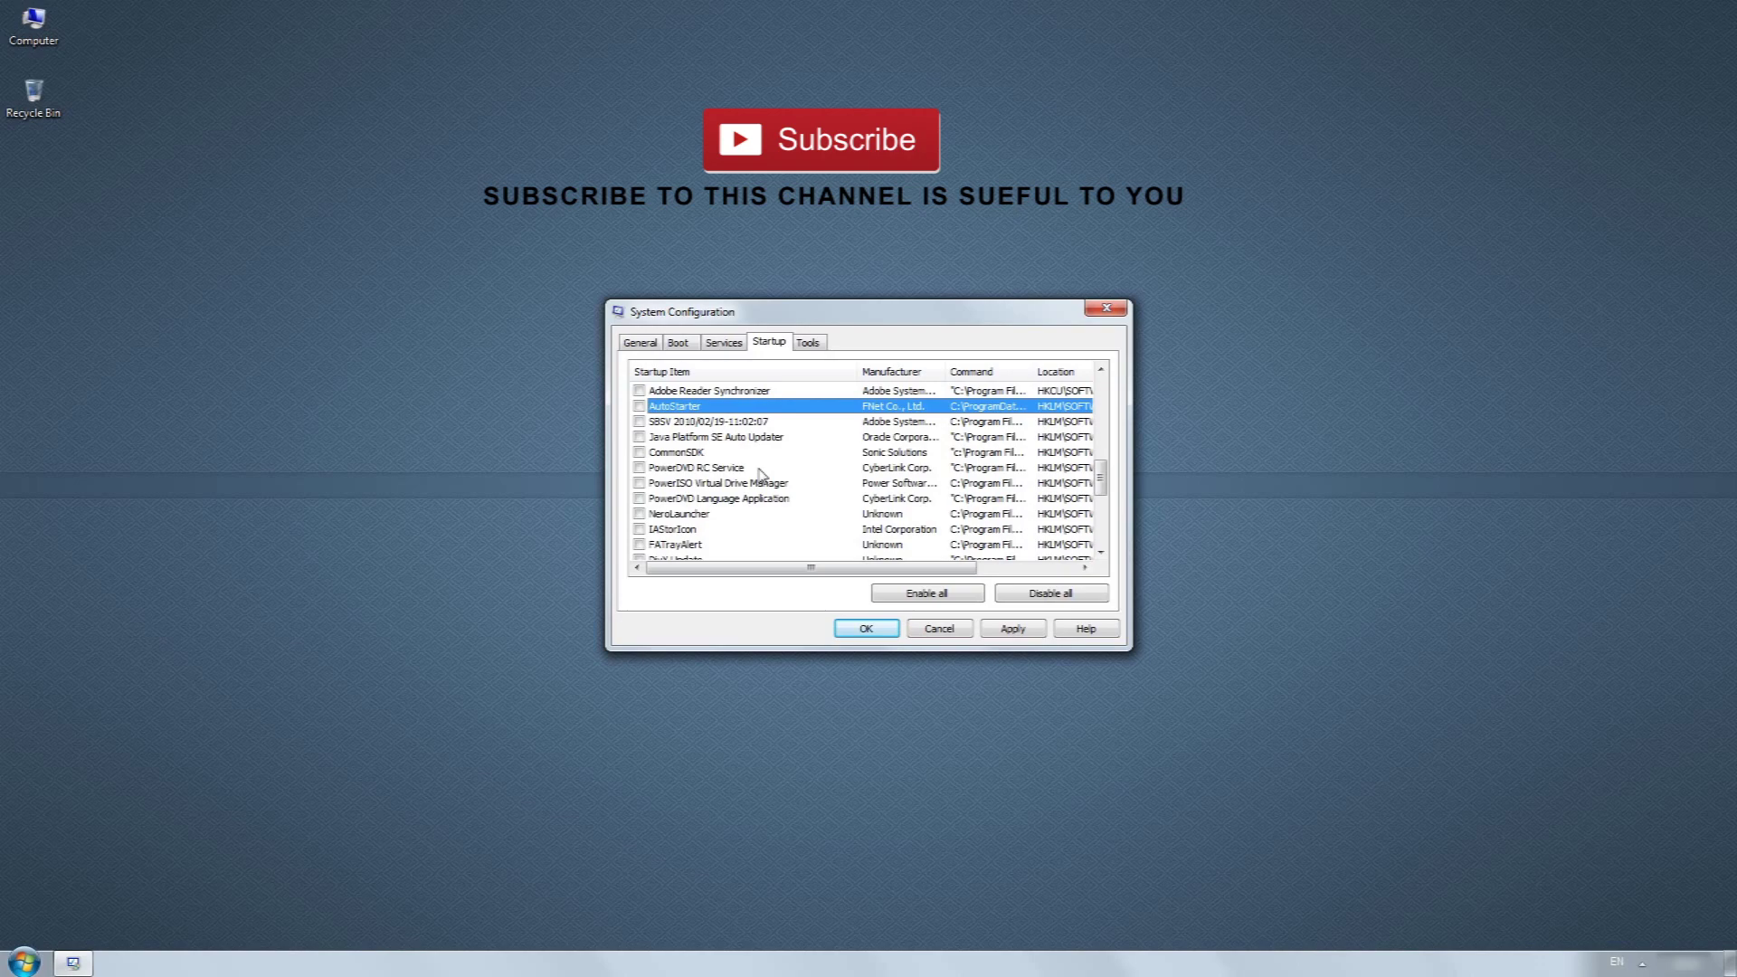
Toggle the AutoStarter startup item, then apply the startup changes and close System Configuration.
left_click(639, 406)
mouse_move(859, 369)
left_mouse_down()
mouse_move(929, 379)
mouse_move(890, 379)
left_mouse_up()
scroll(799, 496, "up", 5)
left_click(1007, 630)
left_click(865, 628)
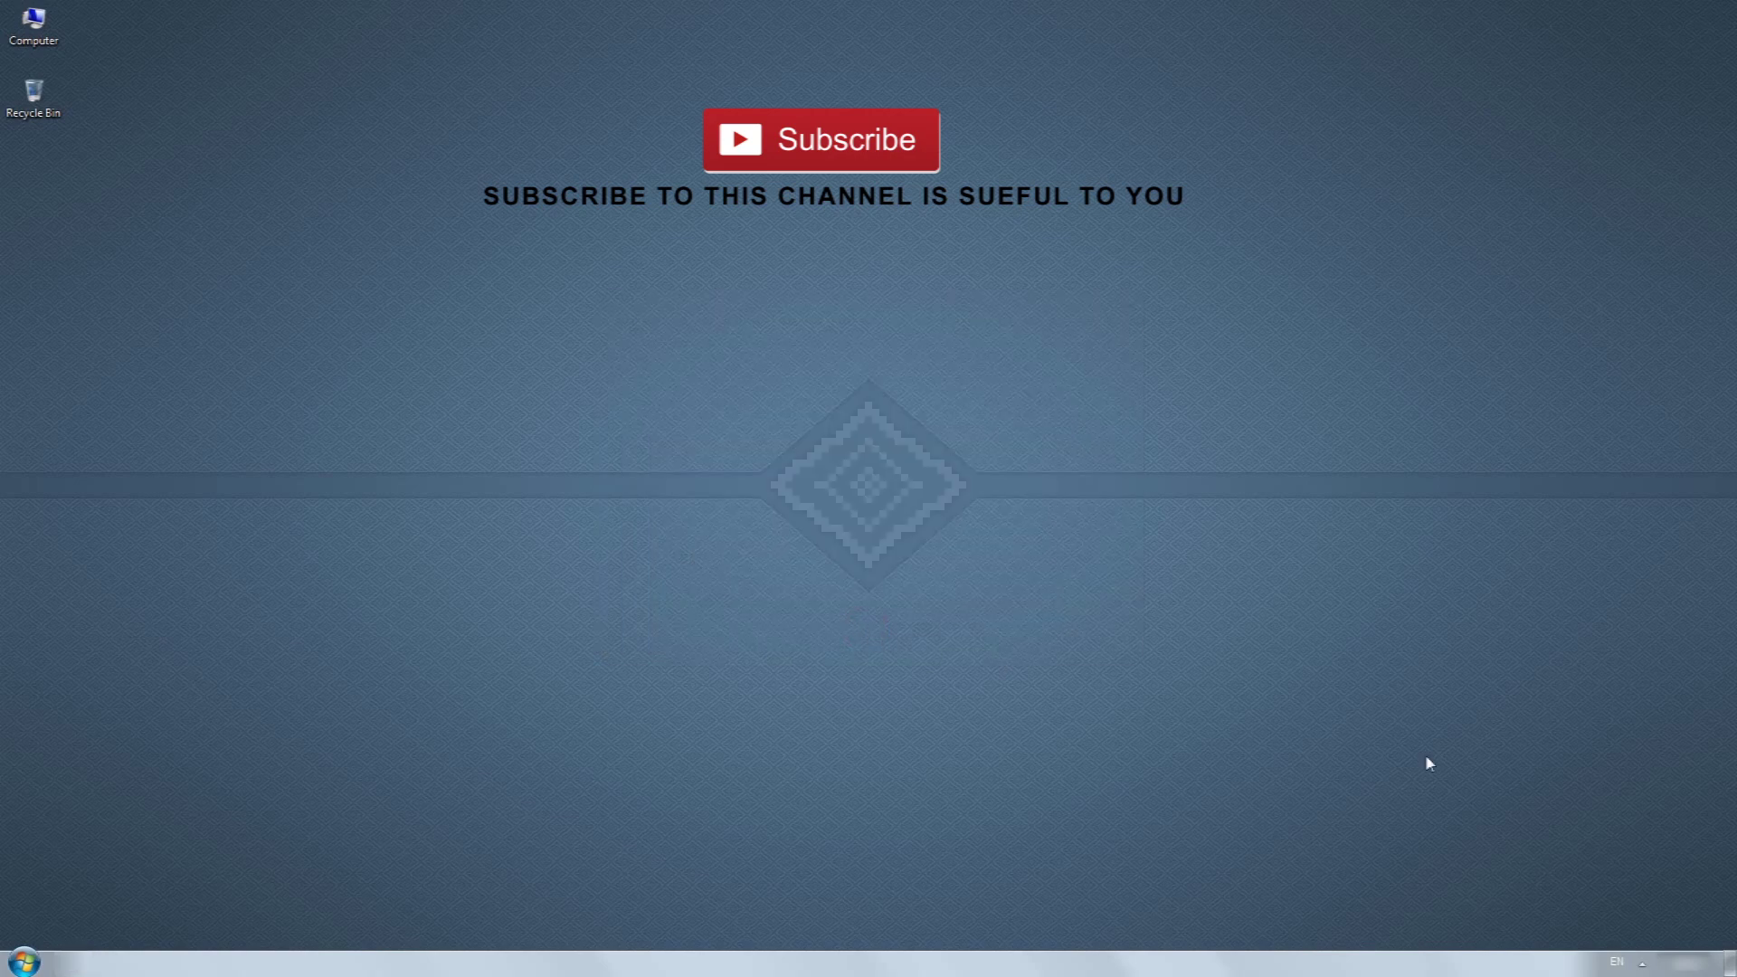
Open the user's temporary files folder by running %temp%.
left_click(23, 961)
left_click(1251, 372)
left_click(24, 962)
type("%")
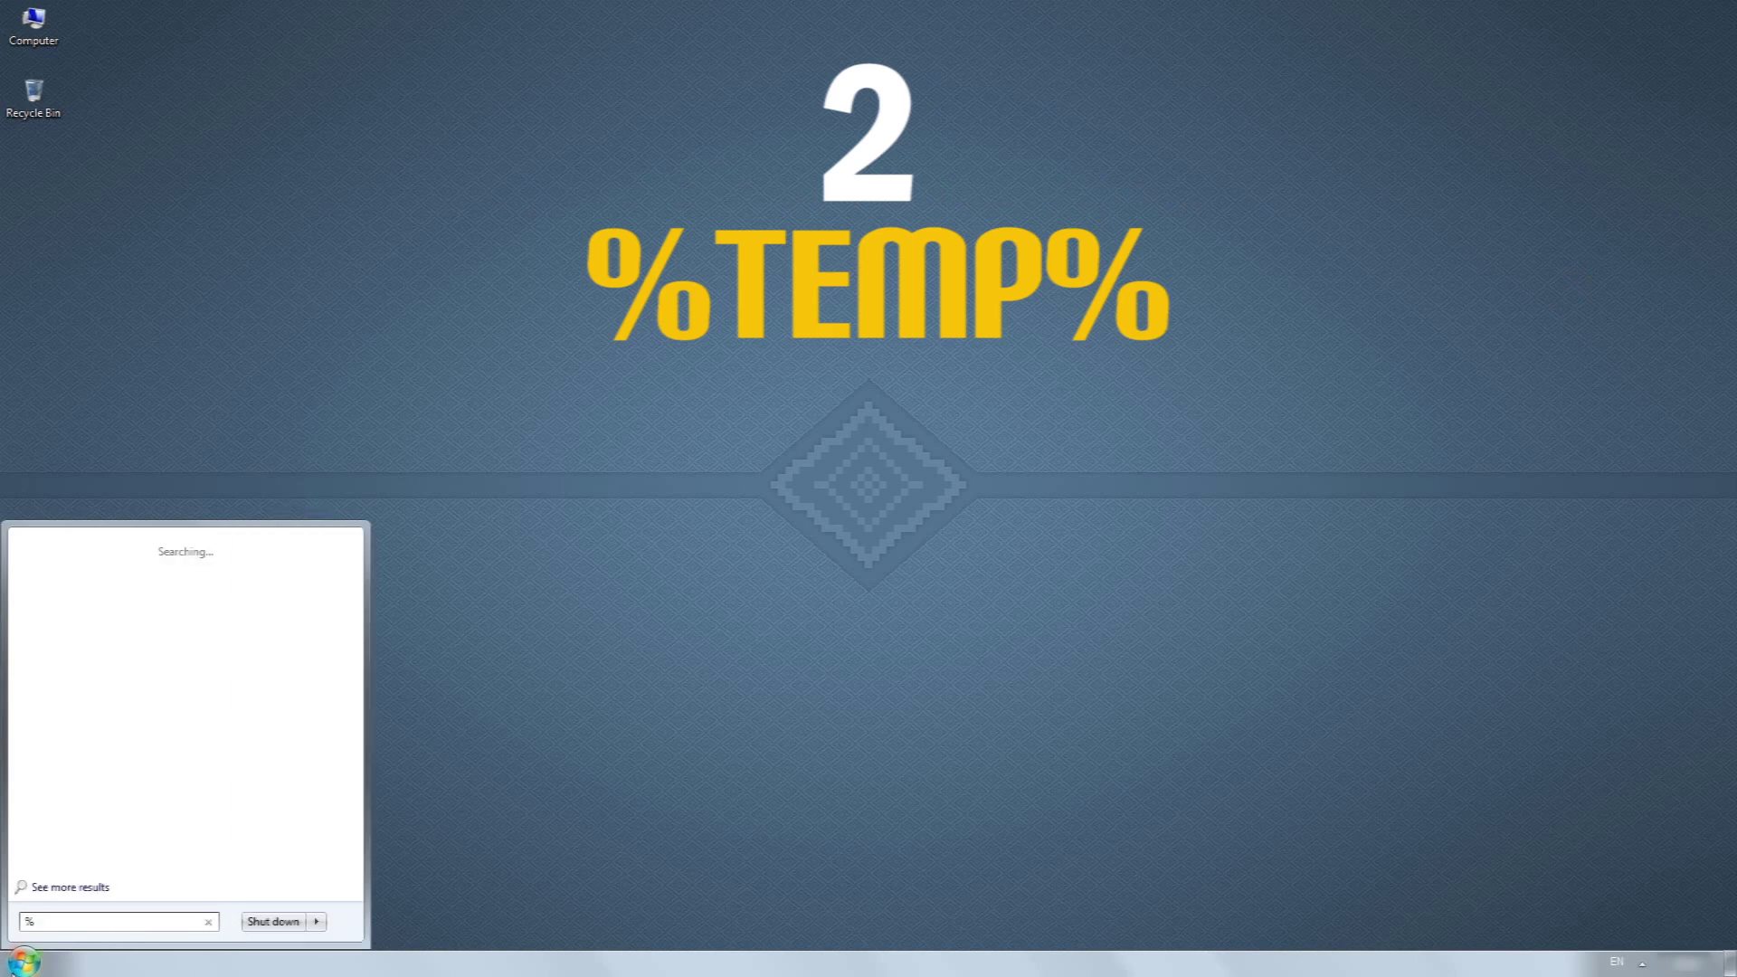
type("temp%")
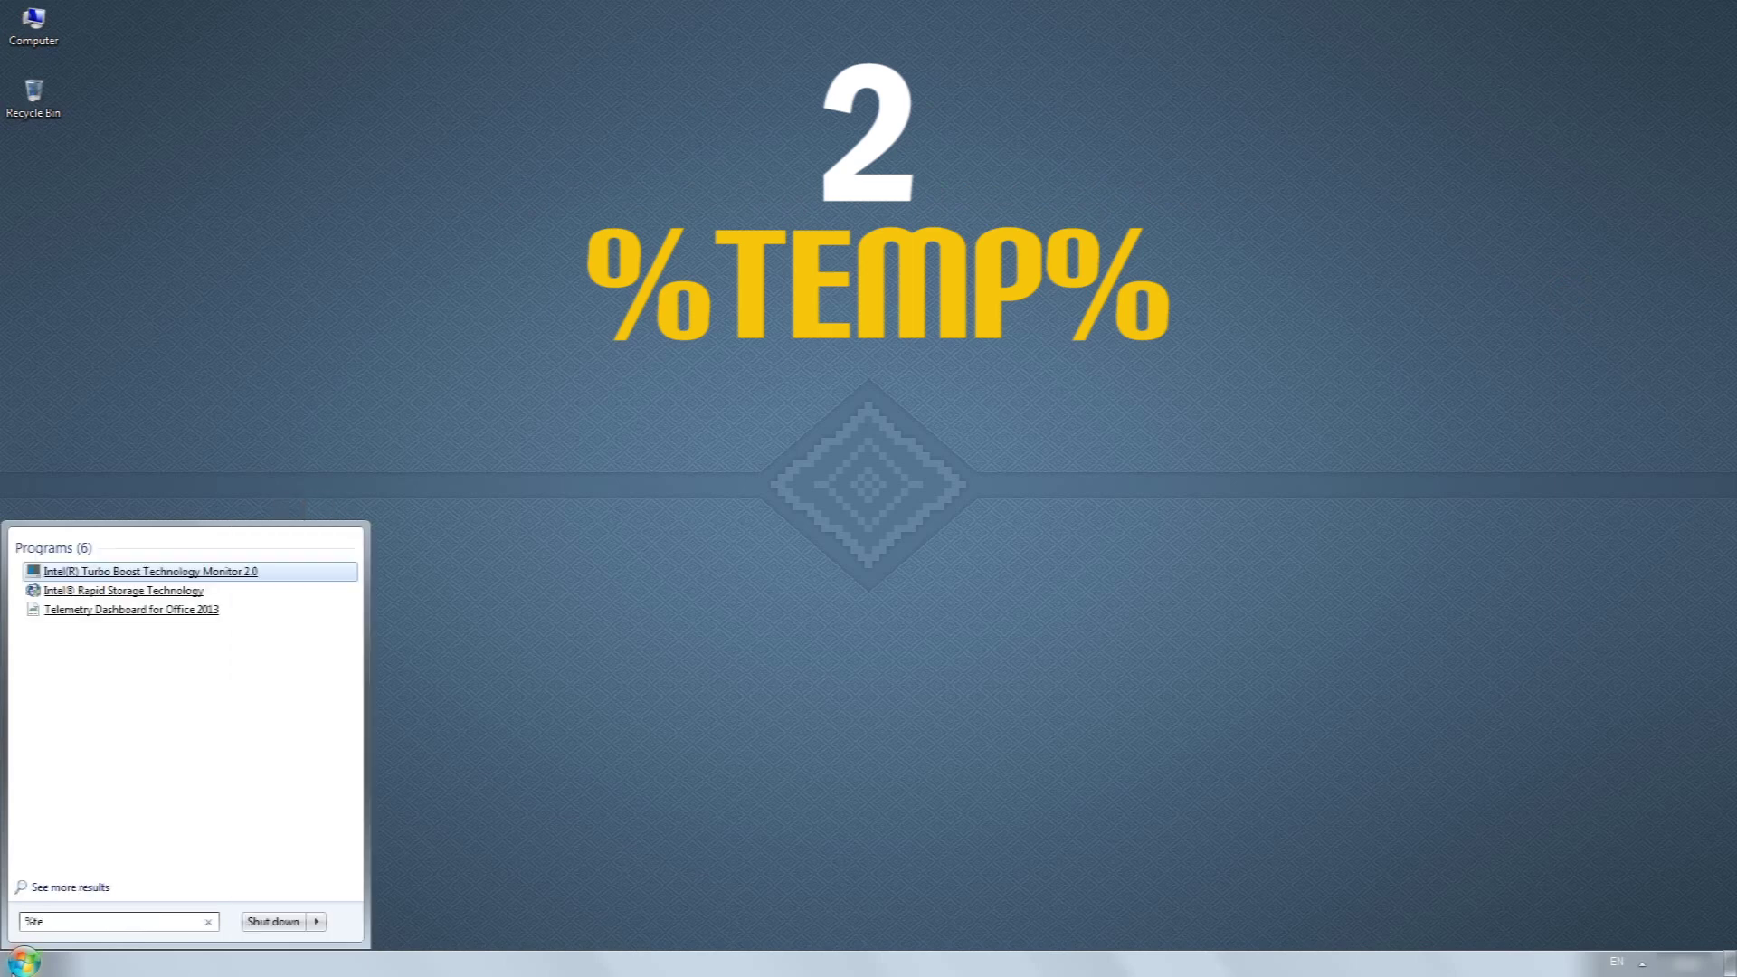
key("Return")
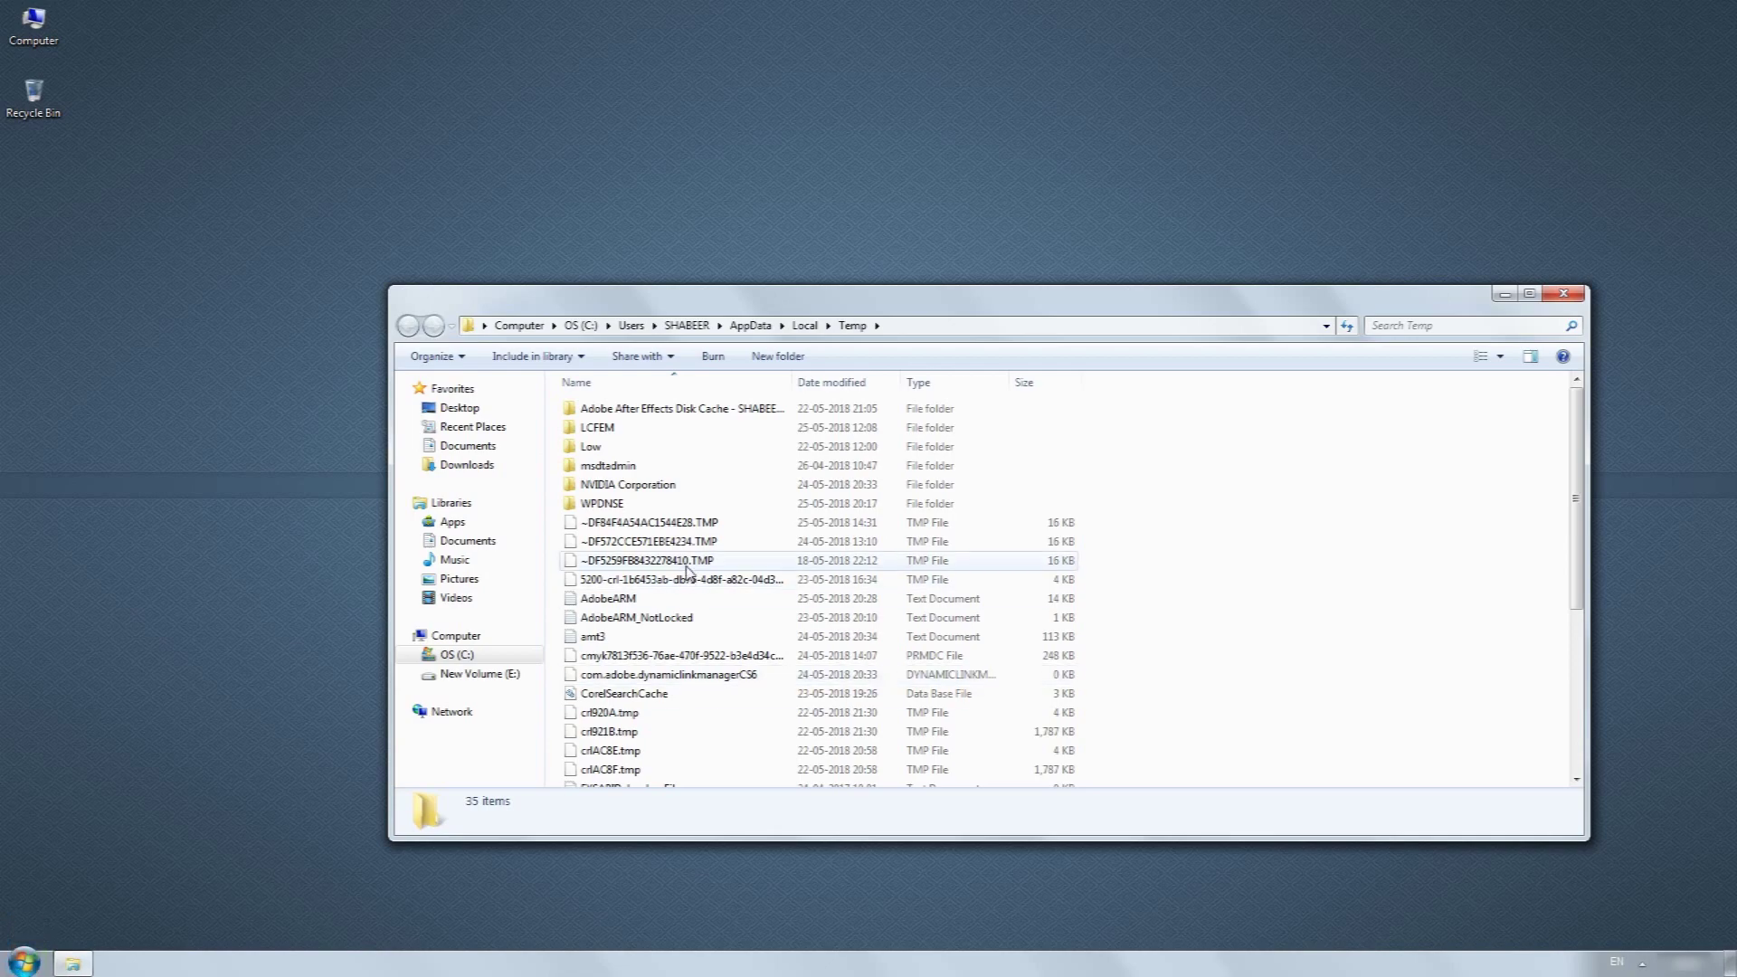
Select all items in the Temp folder and check their combined size in their properties.
scroll(715, 633, "down", 5)
scroll(734, 669, "up", 5)
scroll(738, 668, "down", 5)
key("ctrl+a")
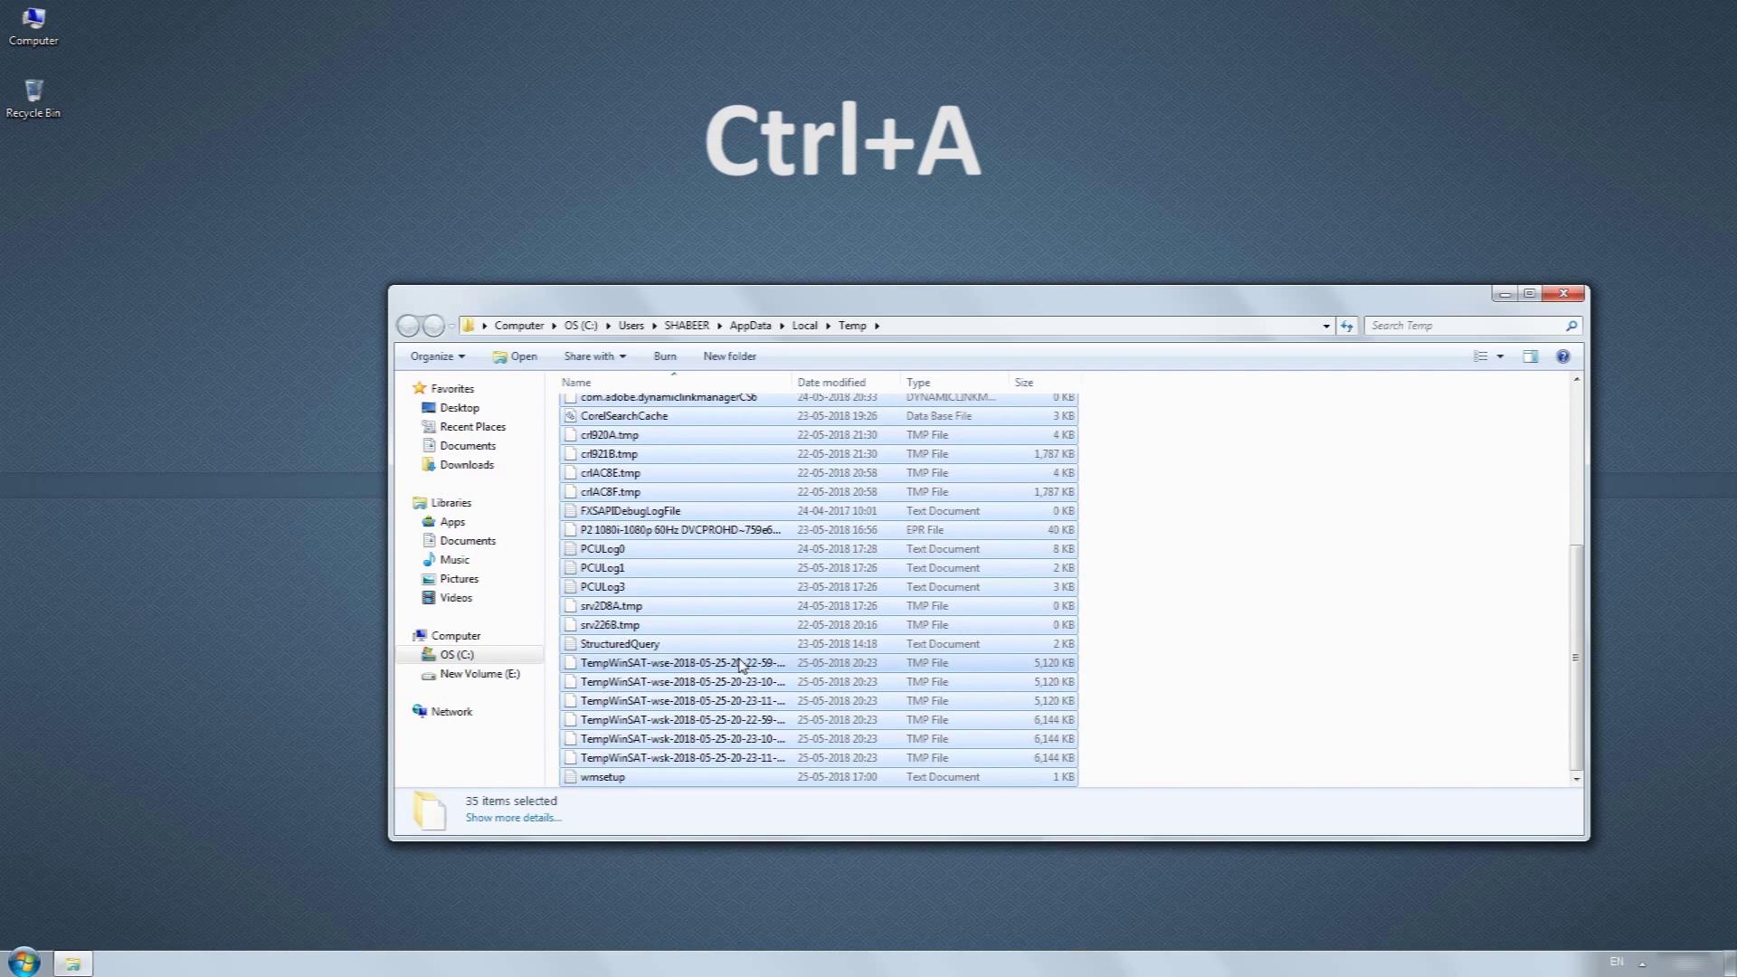
key("alt+Return")
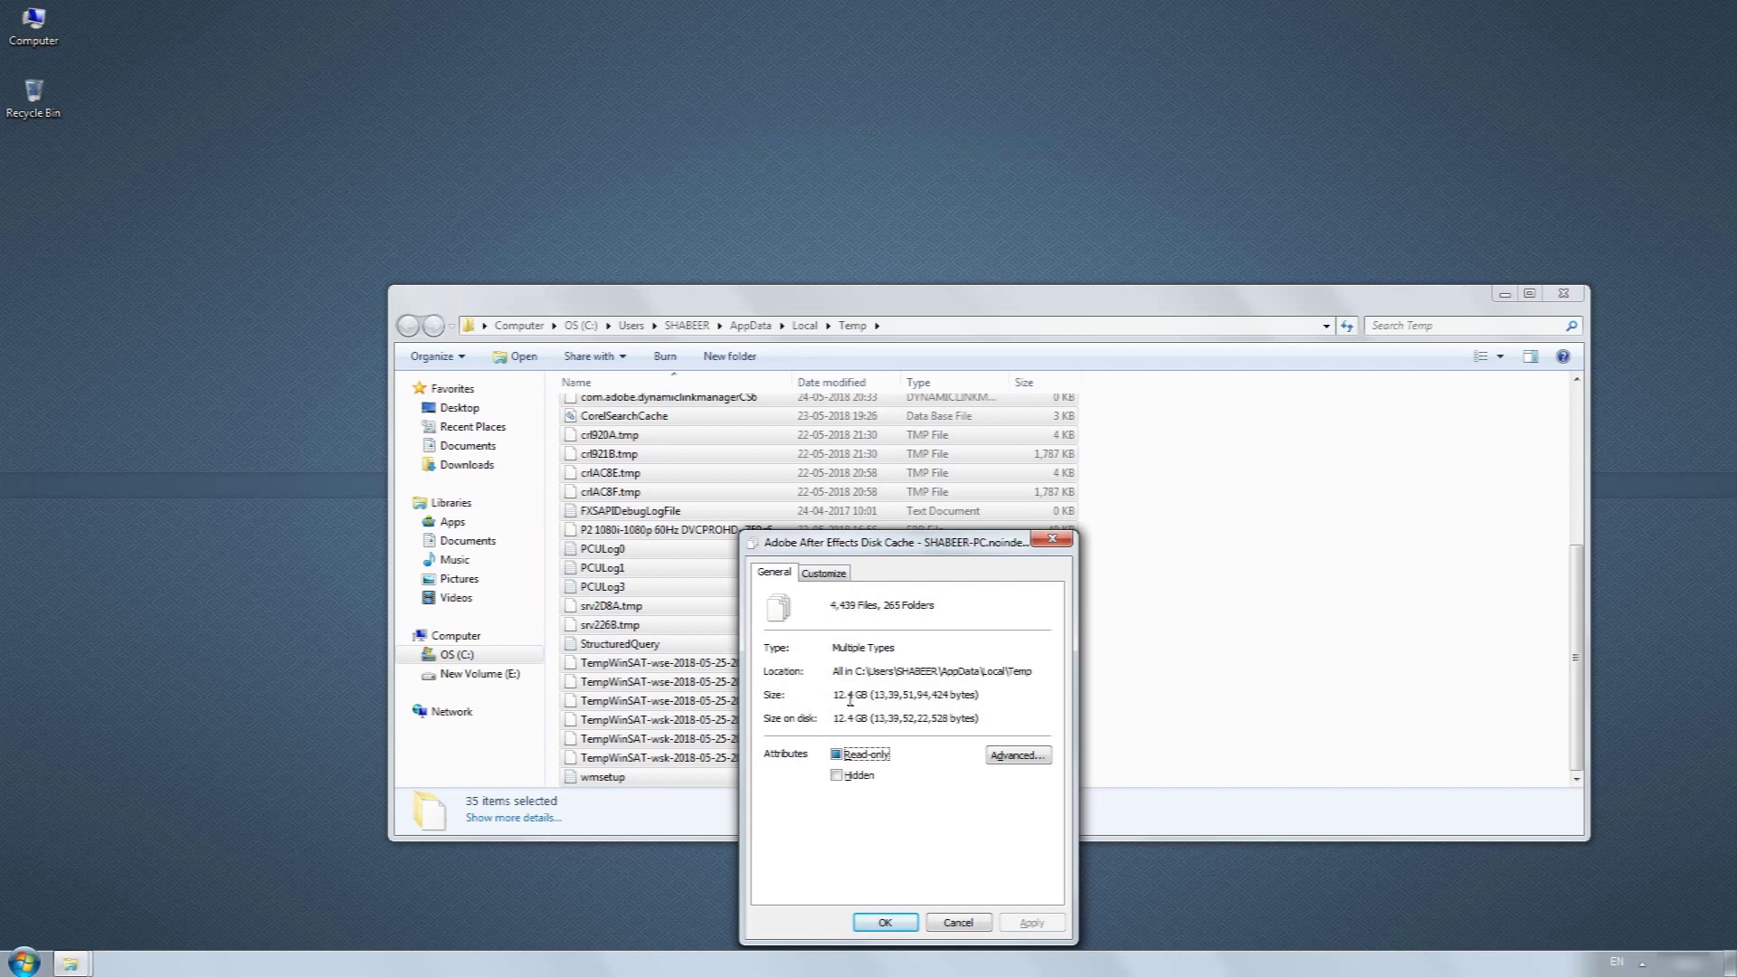
left_click_drag(837, 694, 872, 696)
left_click(959, 923)
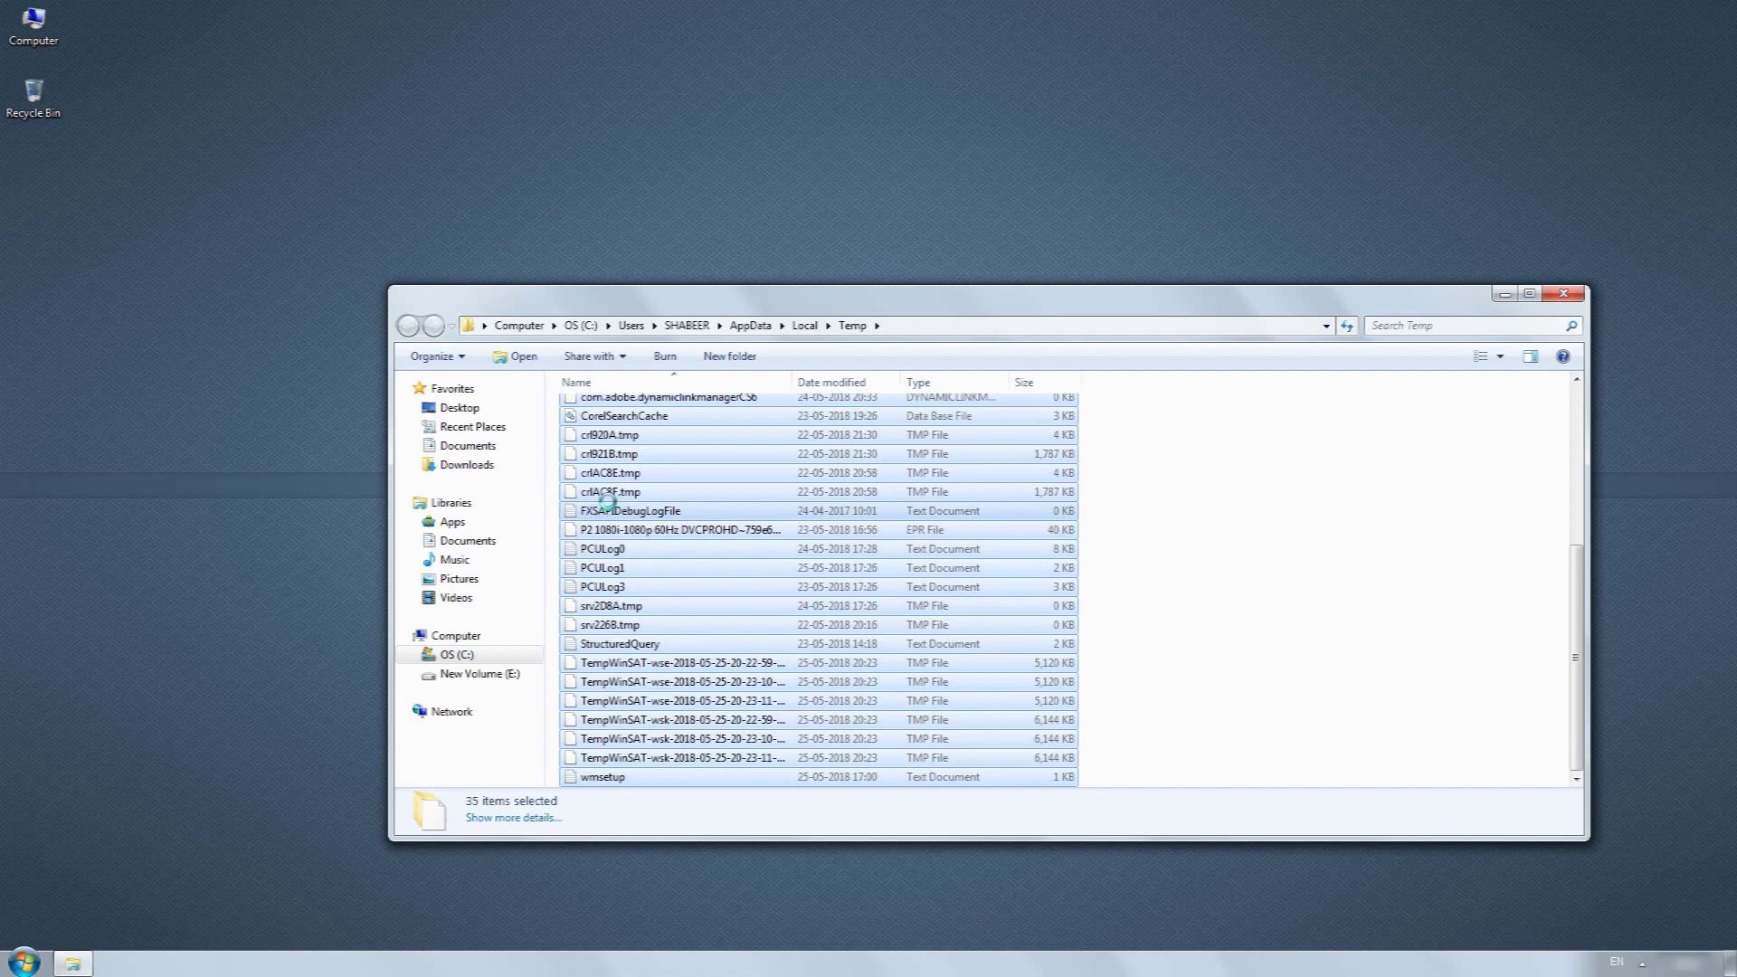
Delete all the selected items from the Temp folder and confirm the deletion.
right_click(608, 503)
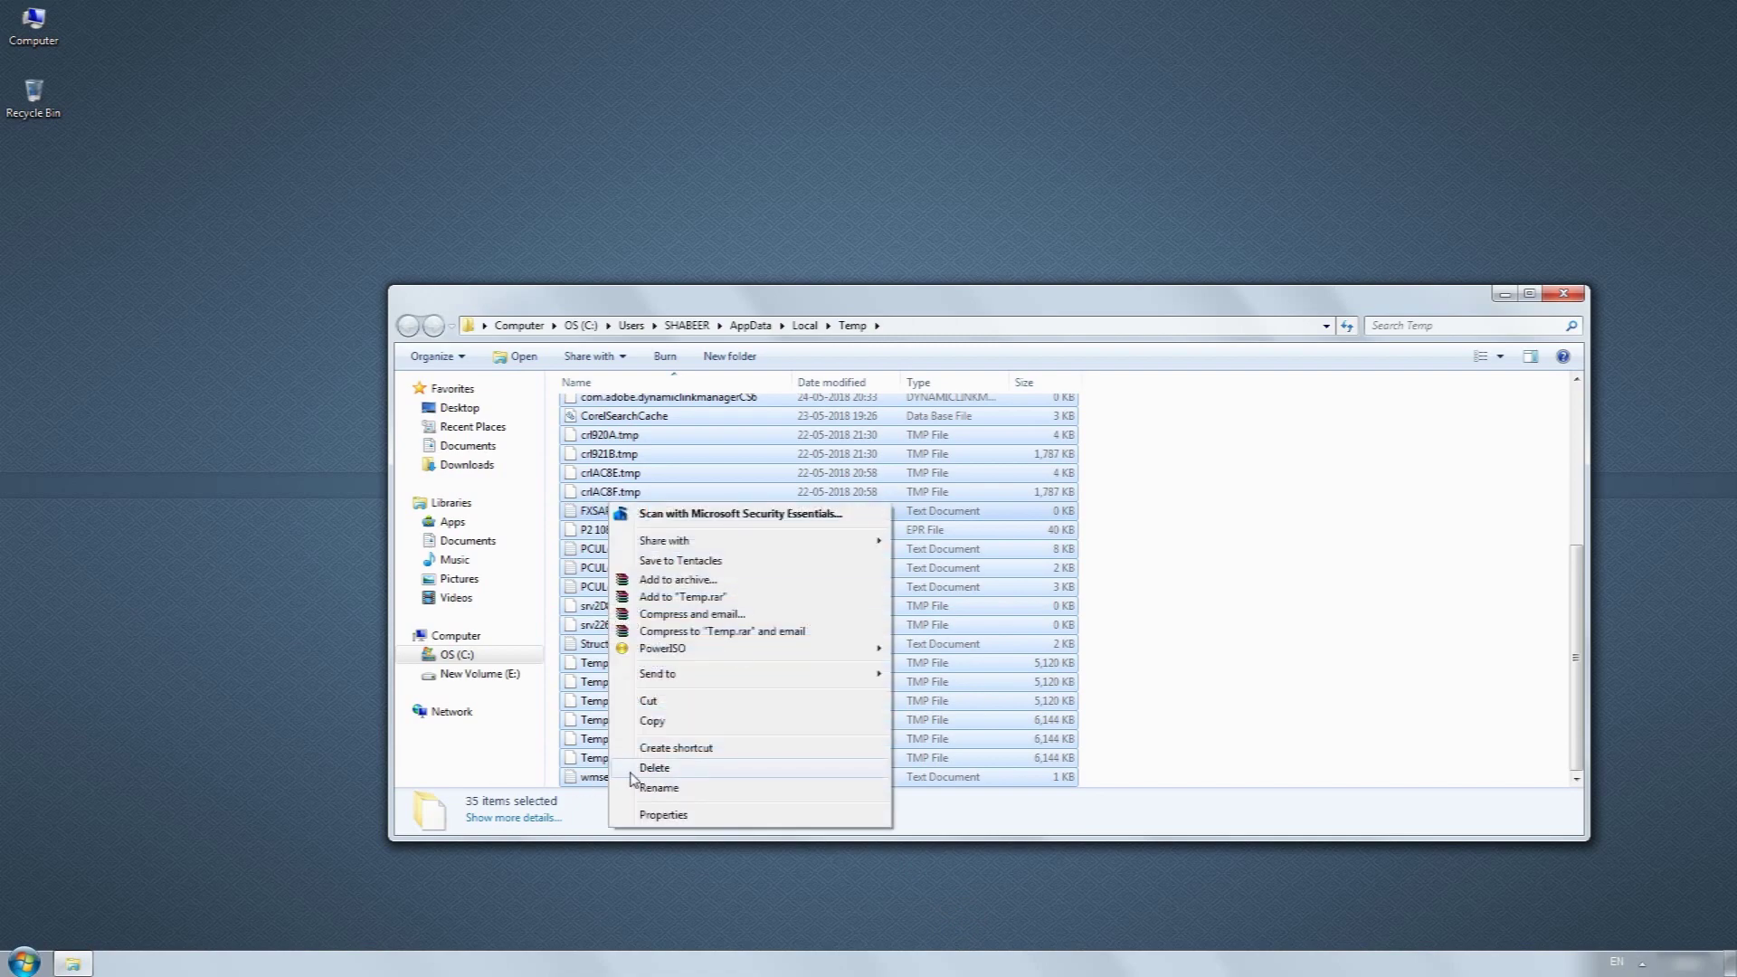
left_click(678, 770)
left_click(938, 500)
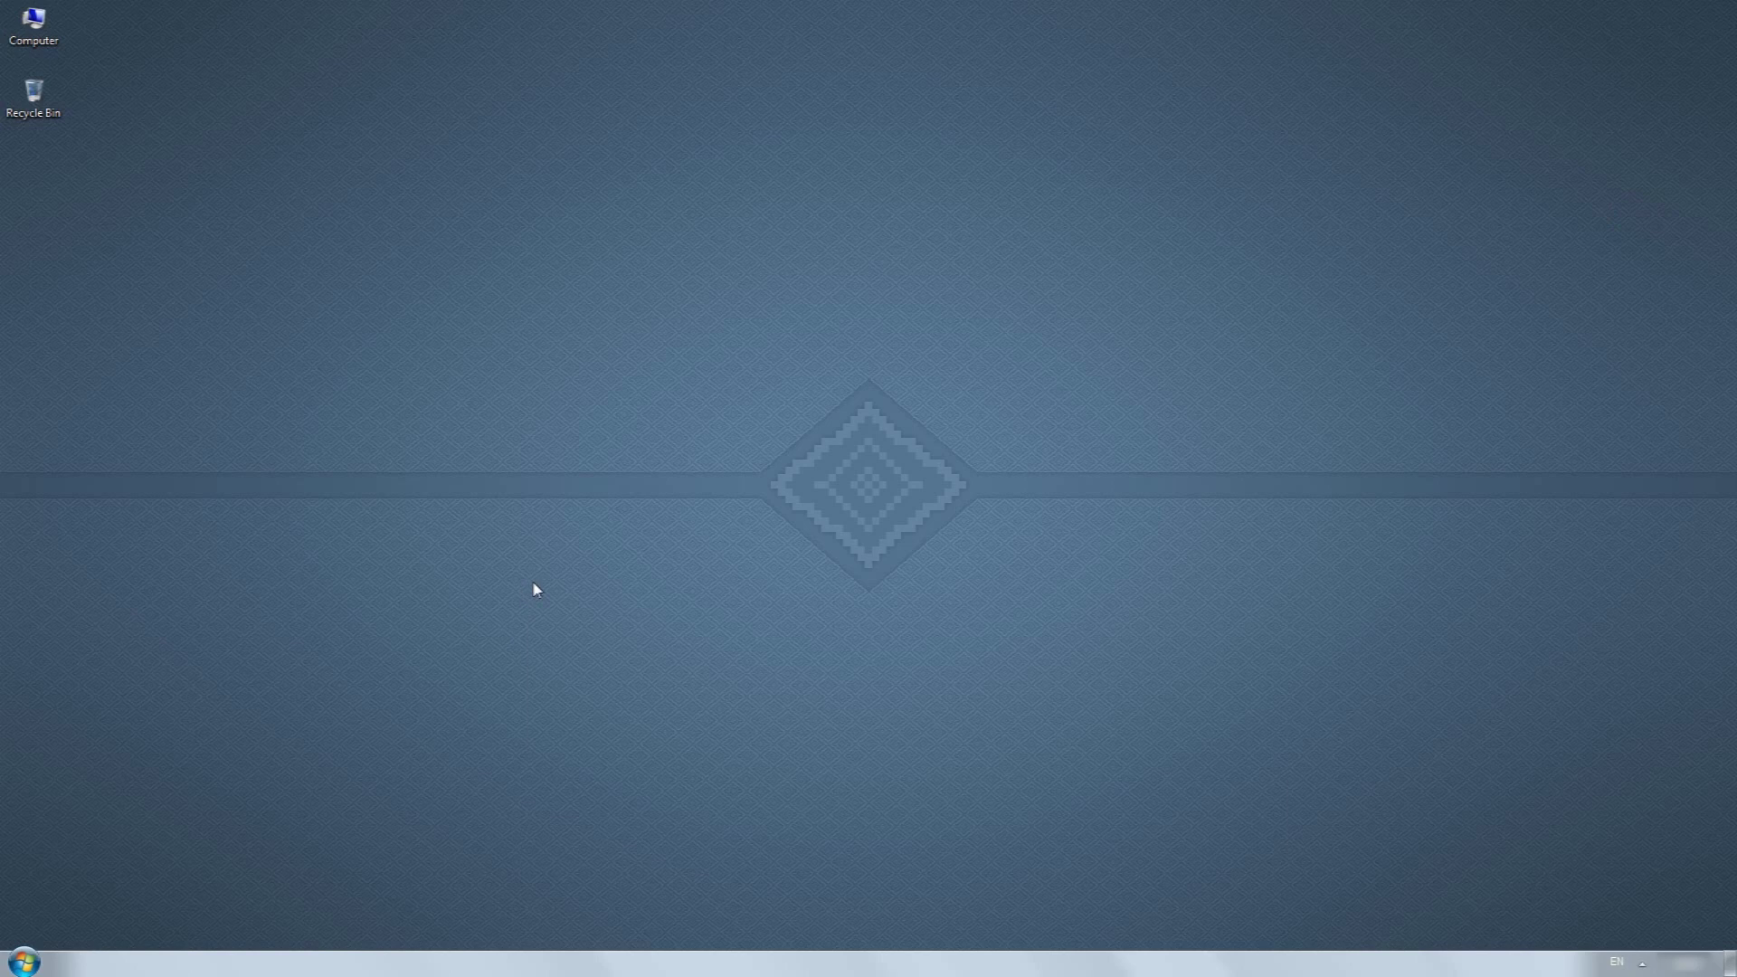
Launch the Disk Cleanup utility by searching for cleanmgr.
left_click(25, 962)
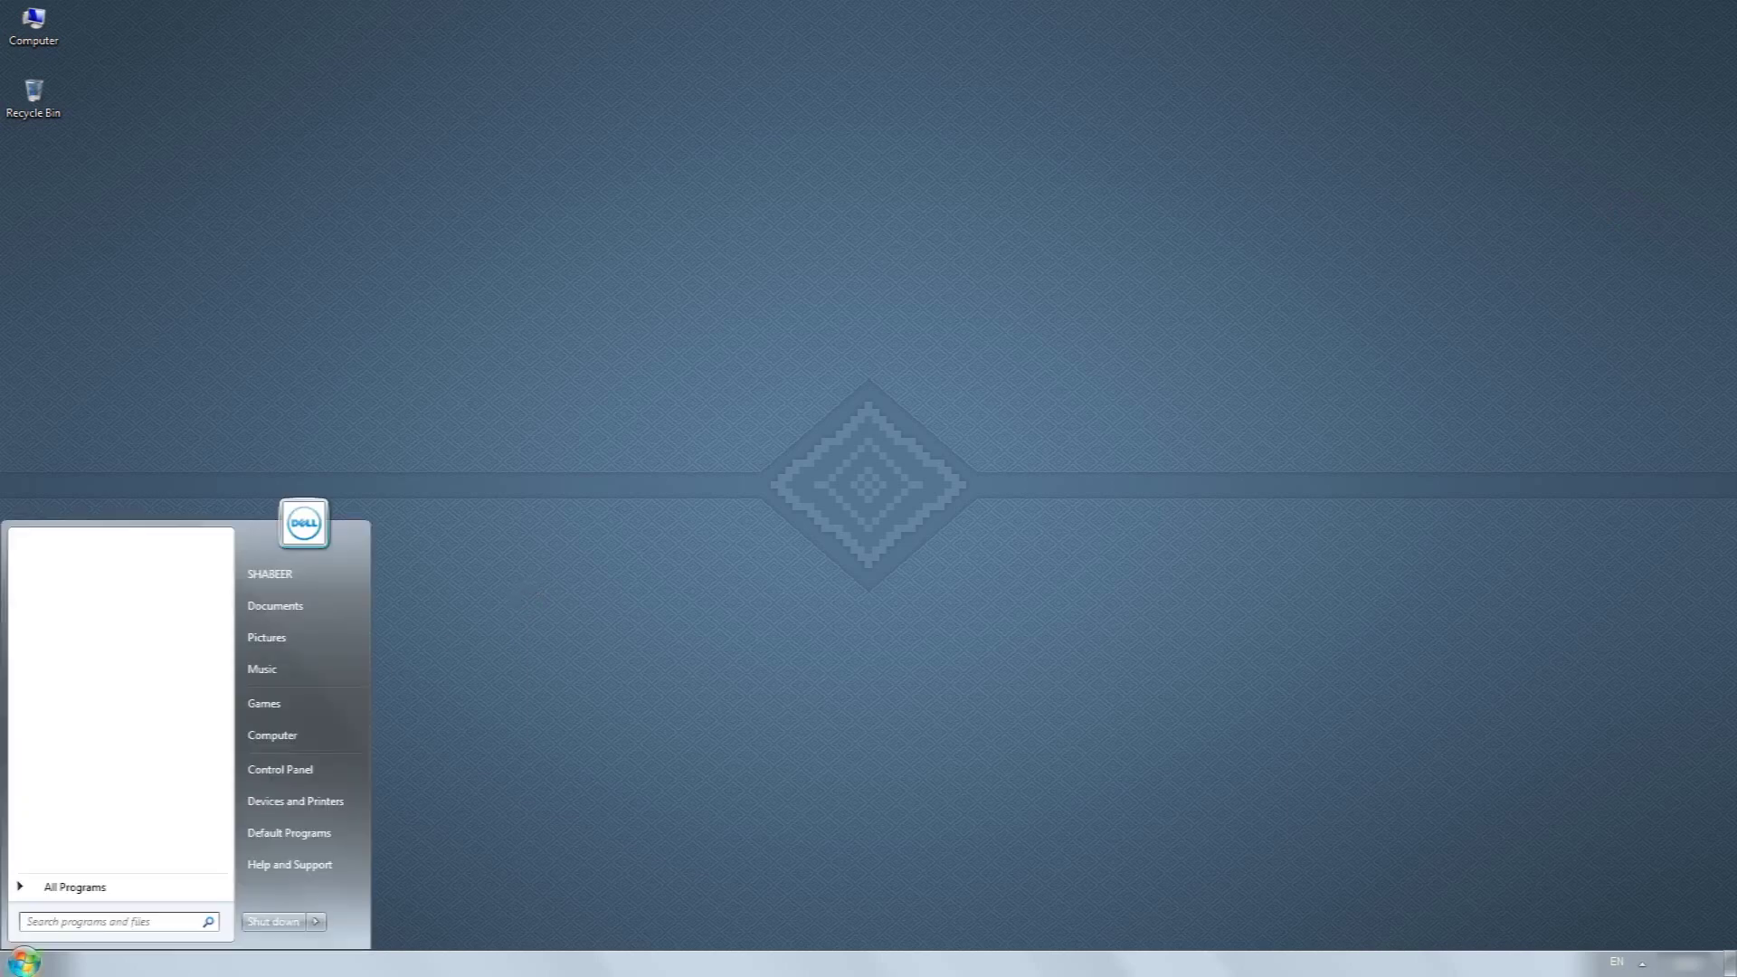
type("c")
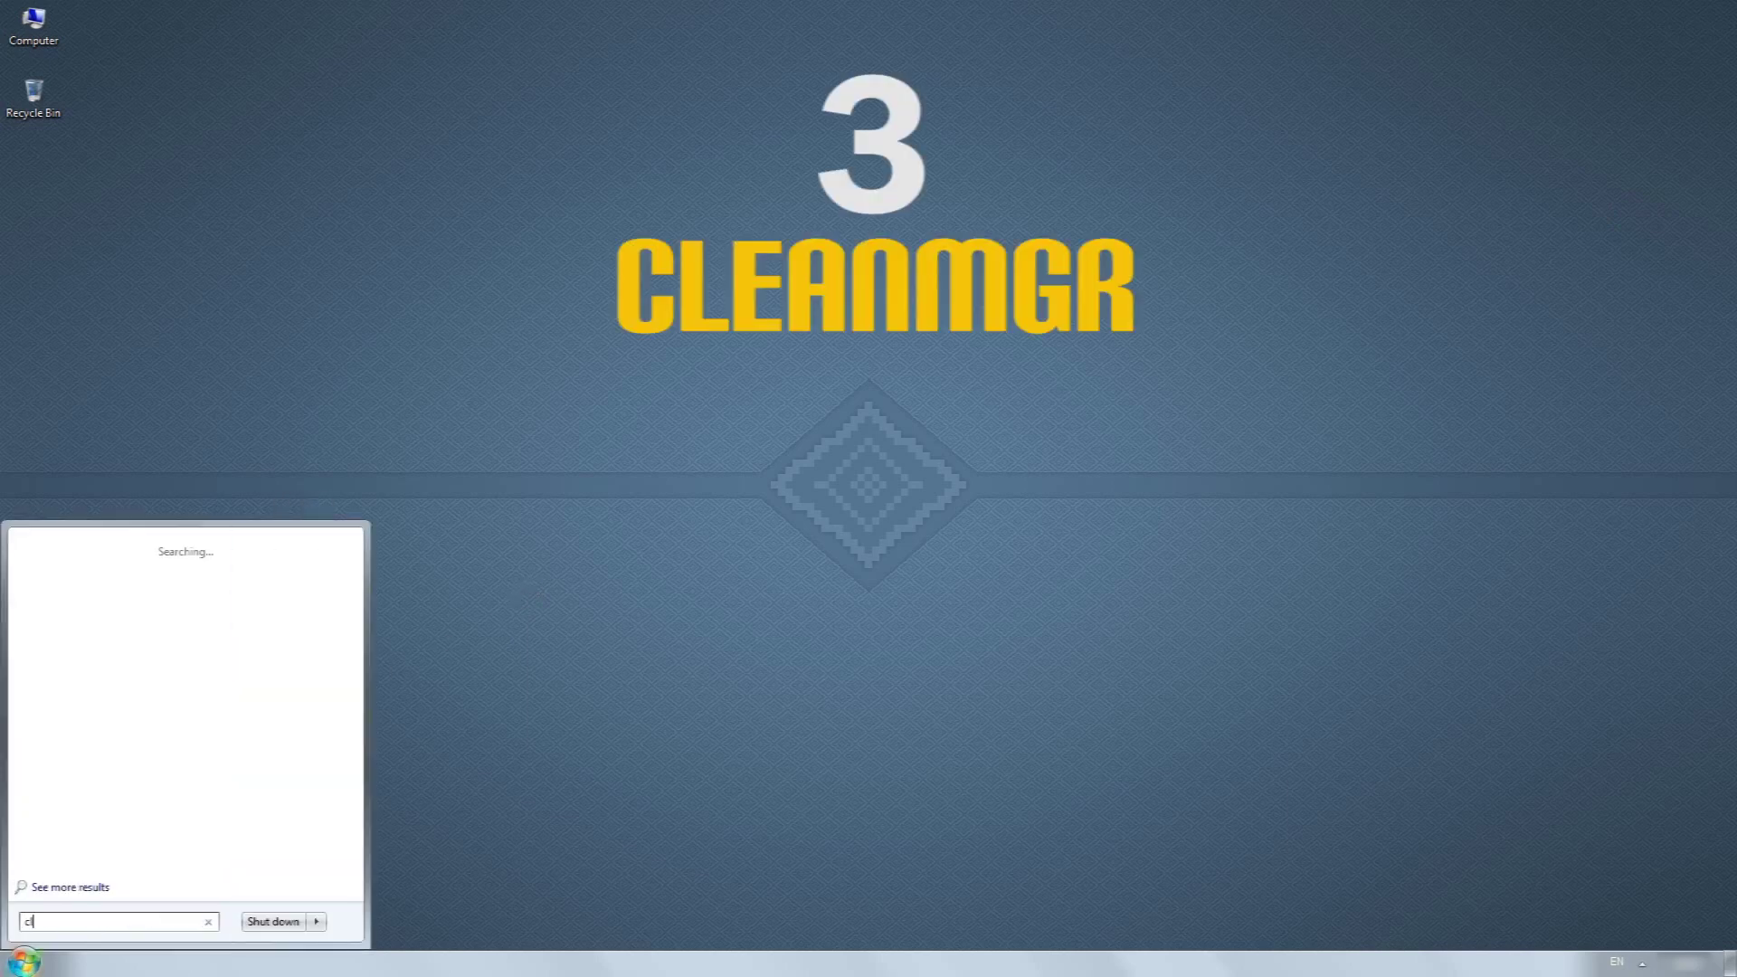
type("lean")
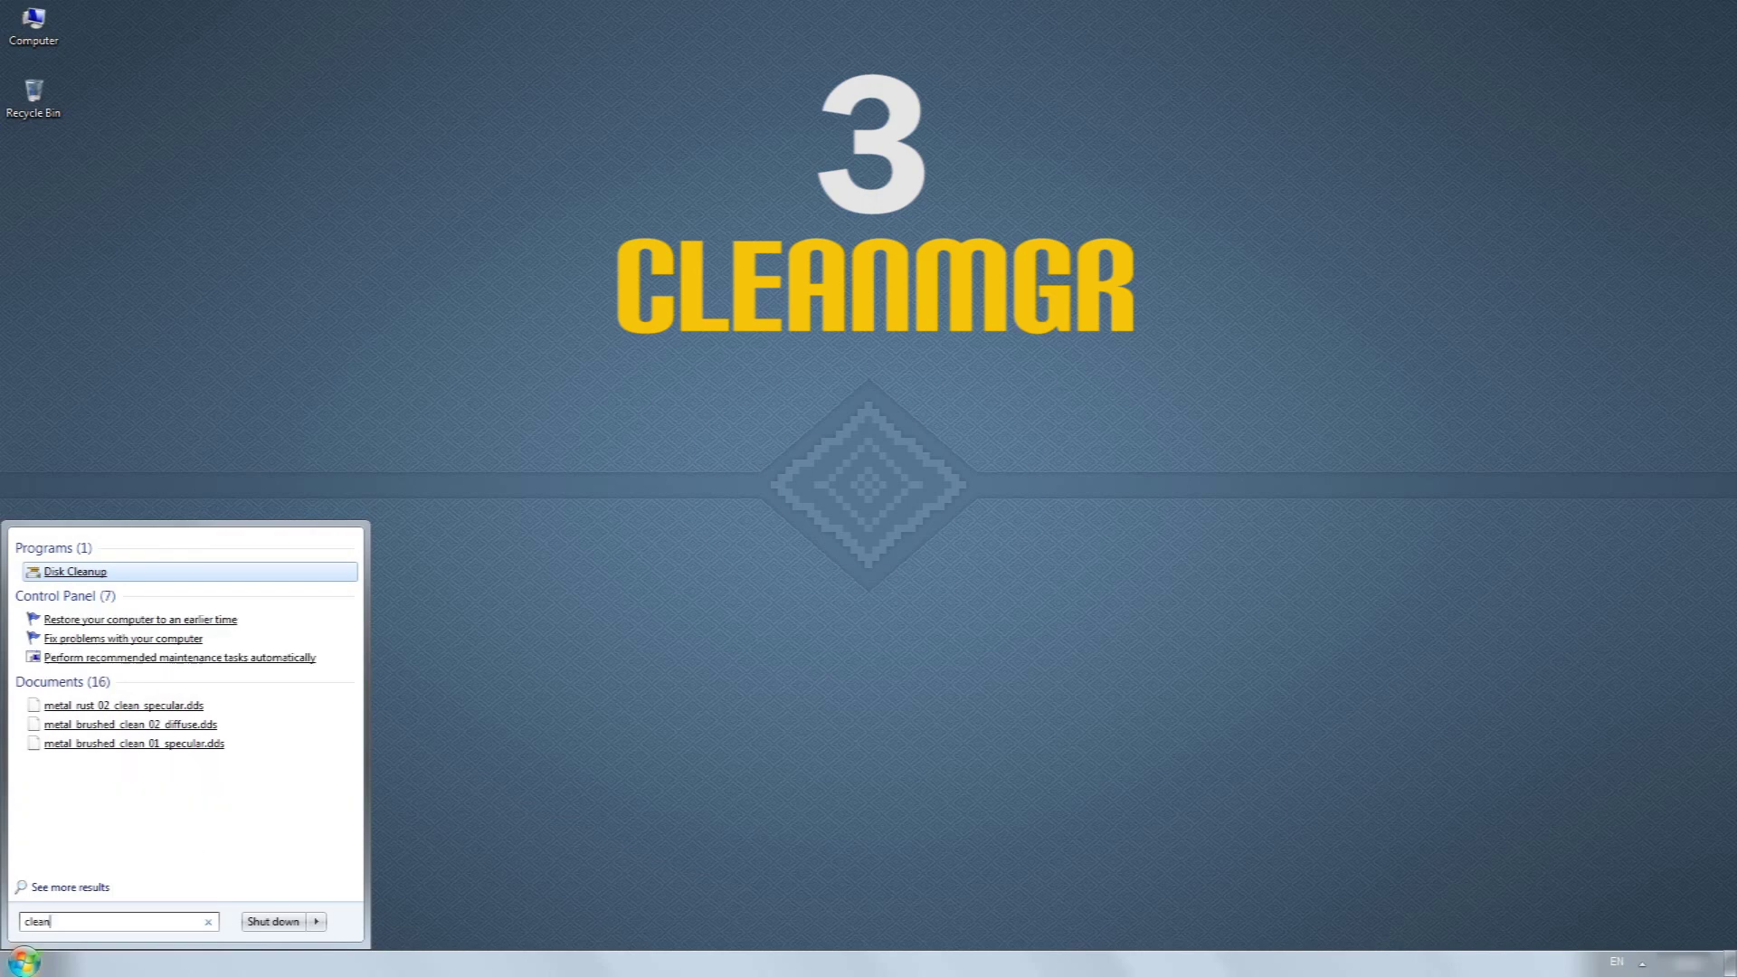
type("mgr")
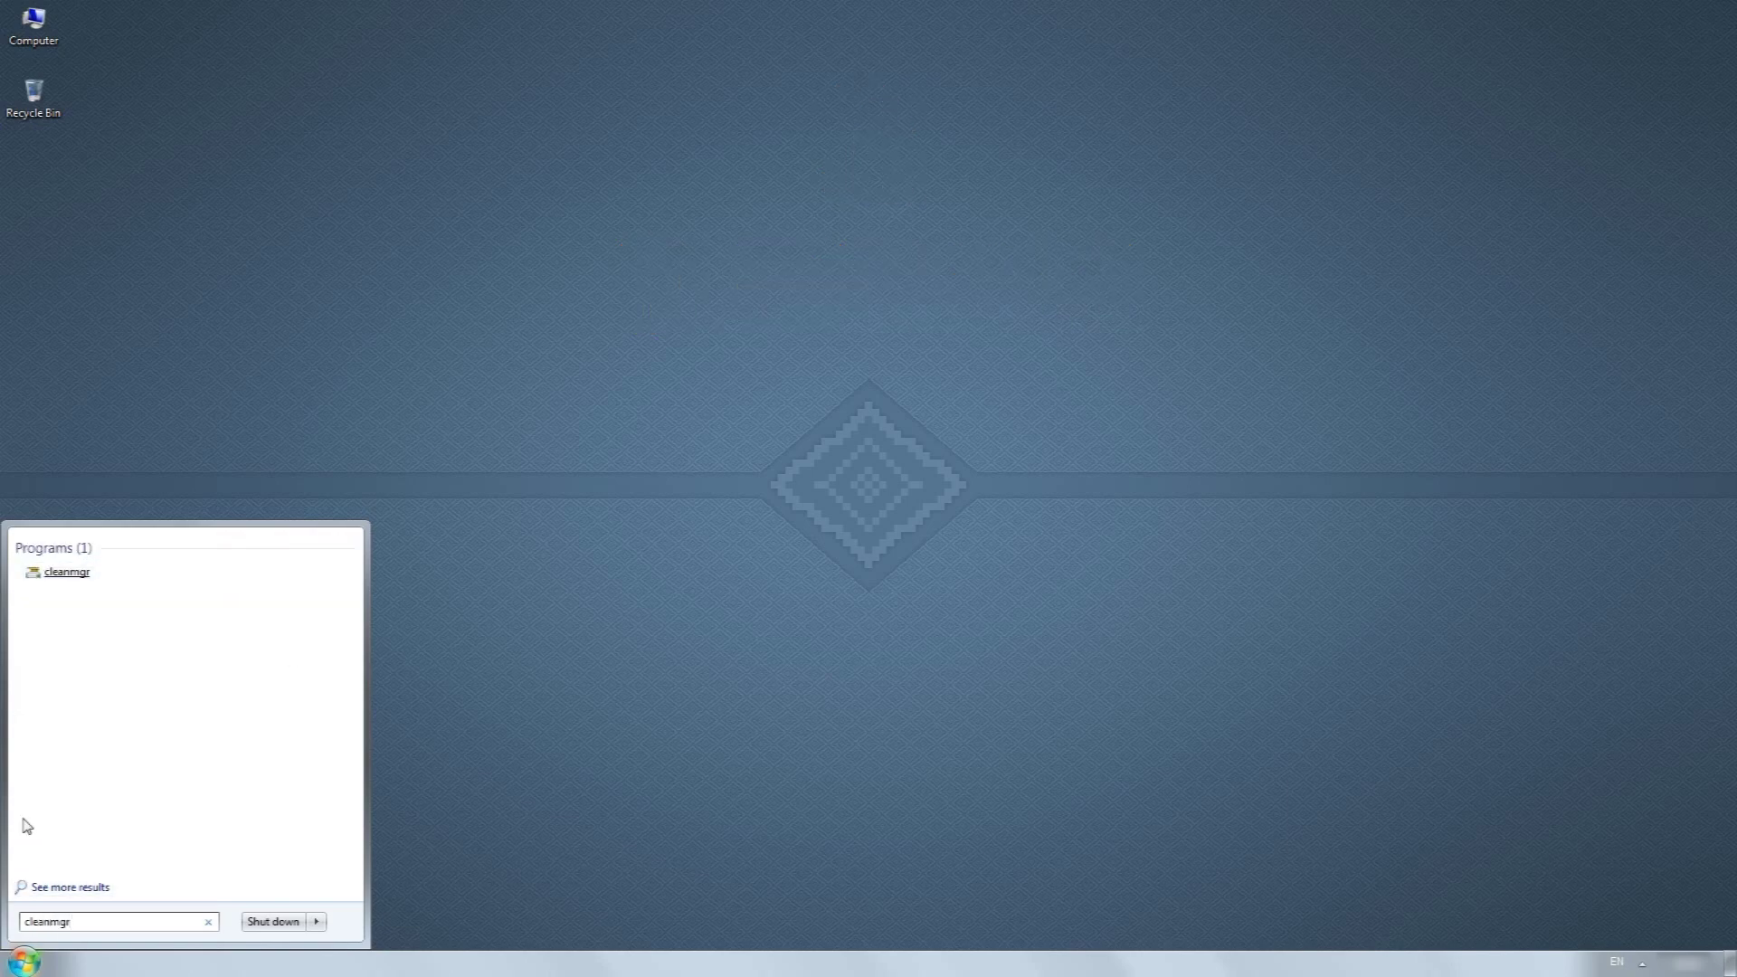
left_click(68, 574)
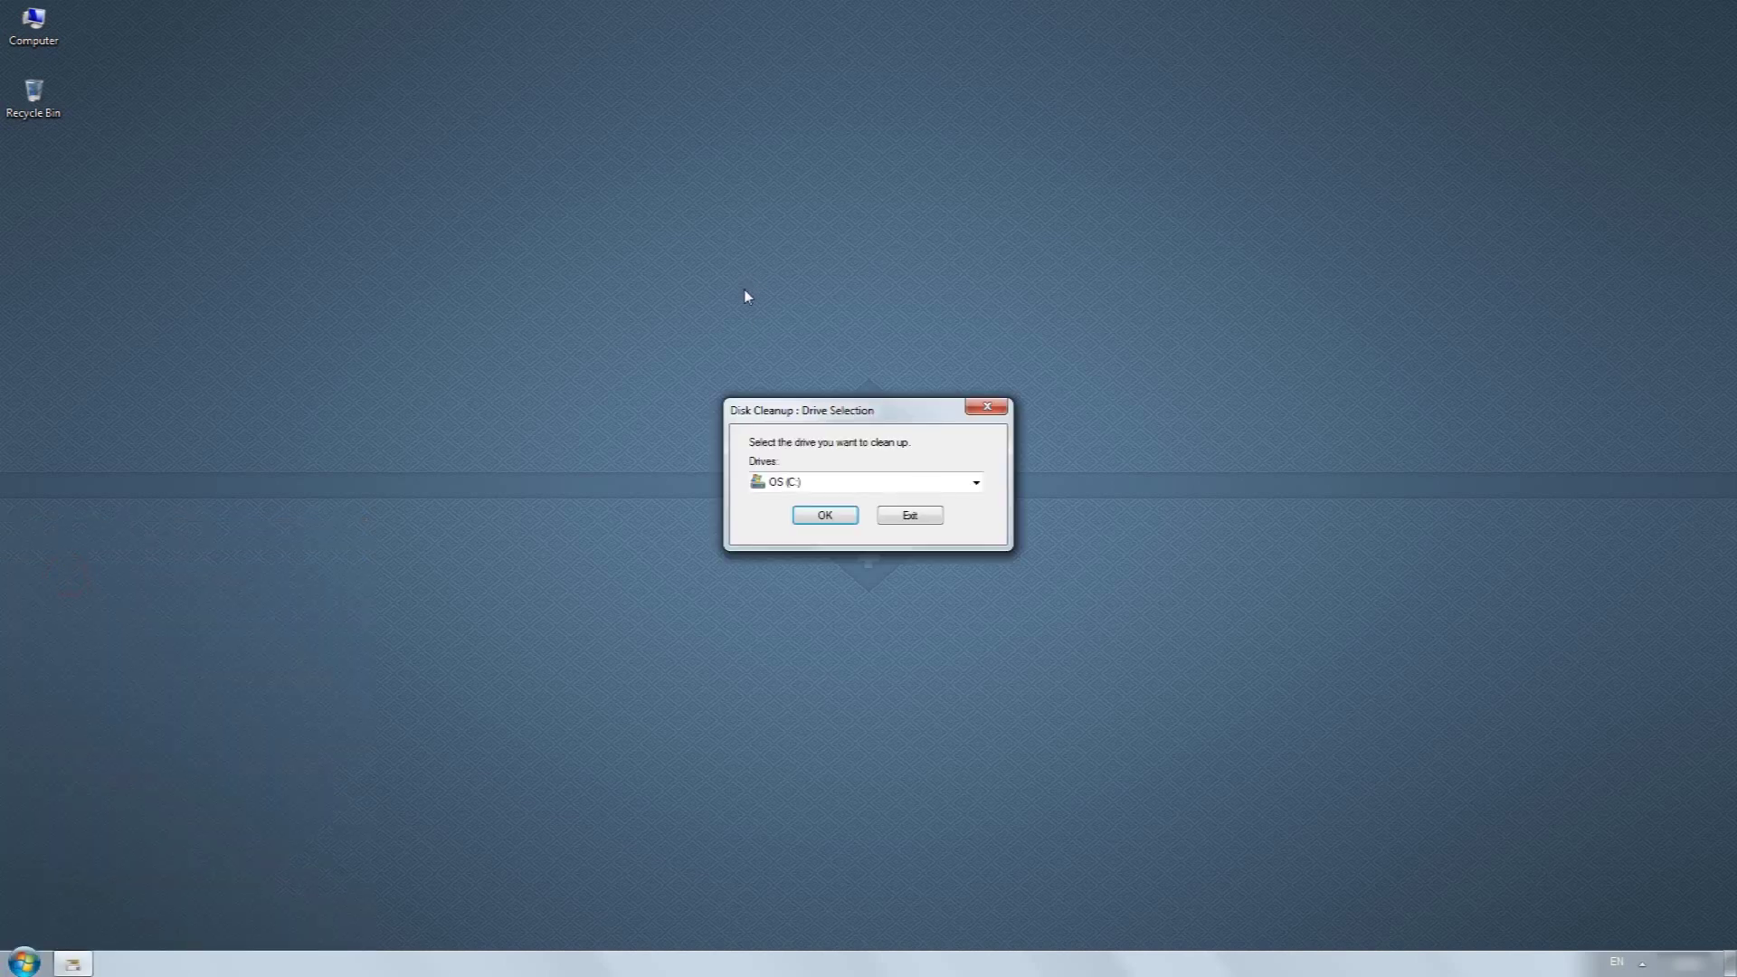
Choose drive OS (C:) for the cleanup and start calculating the space that can be freed.
left_click(802, 488)
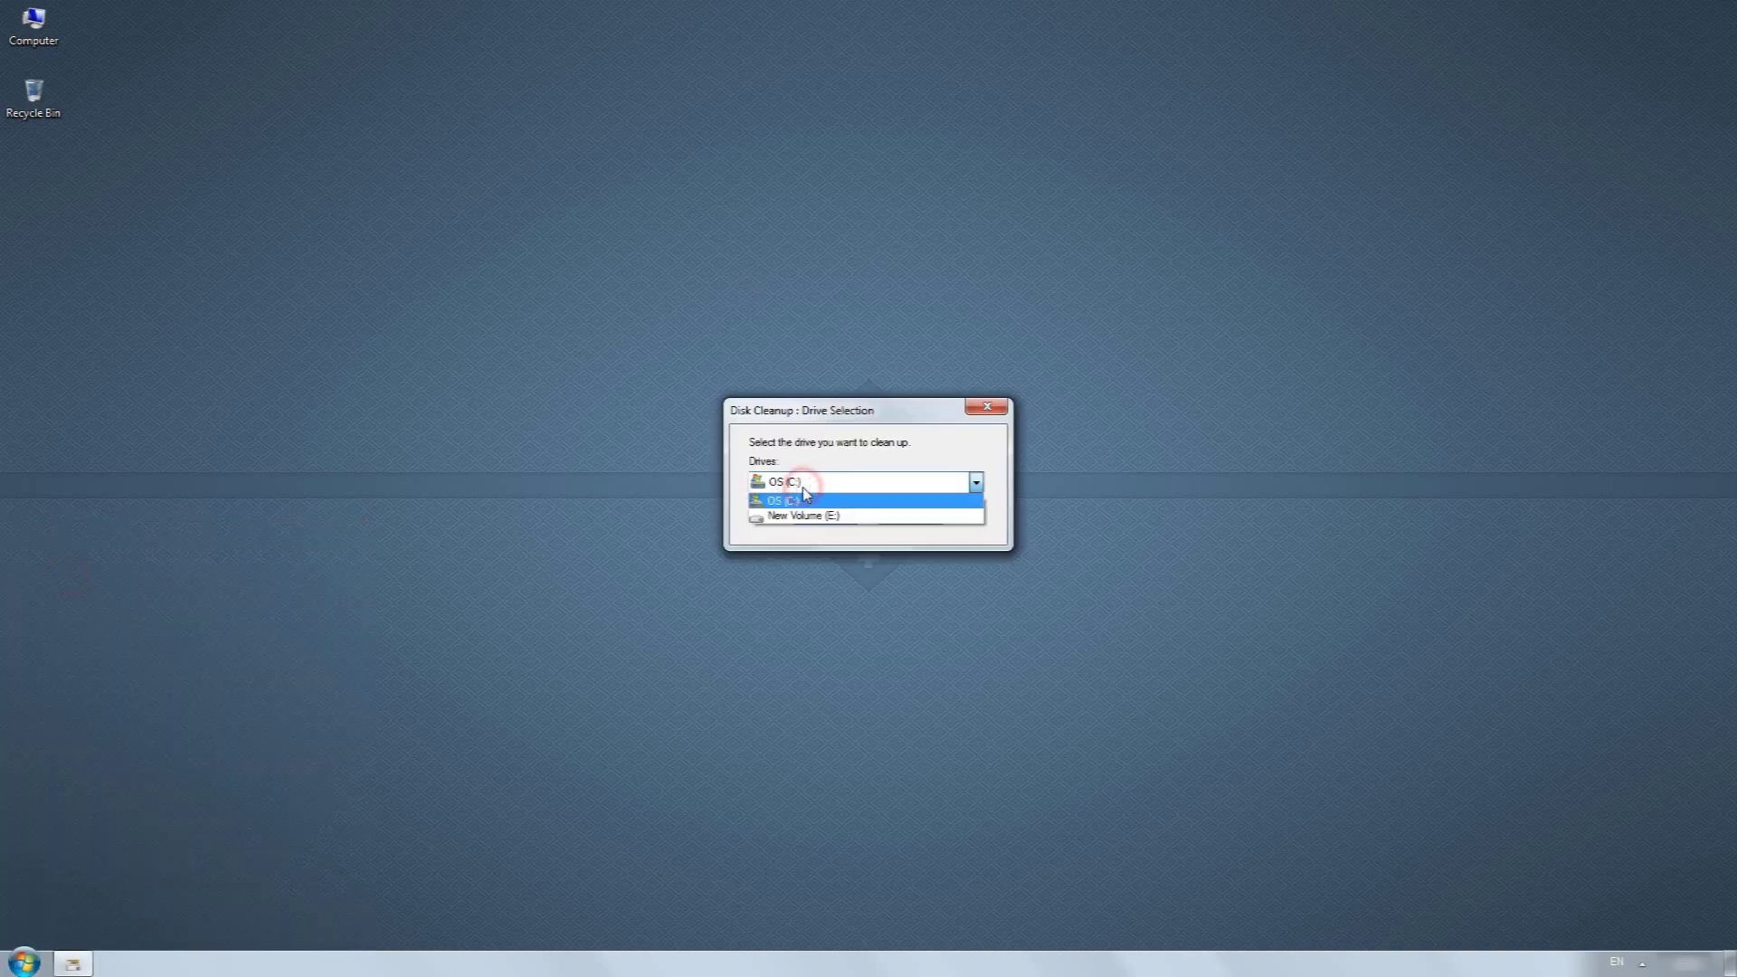
left_click(784, 503)
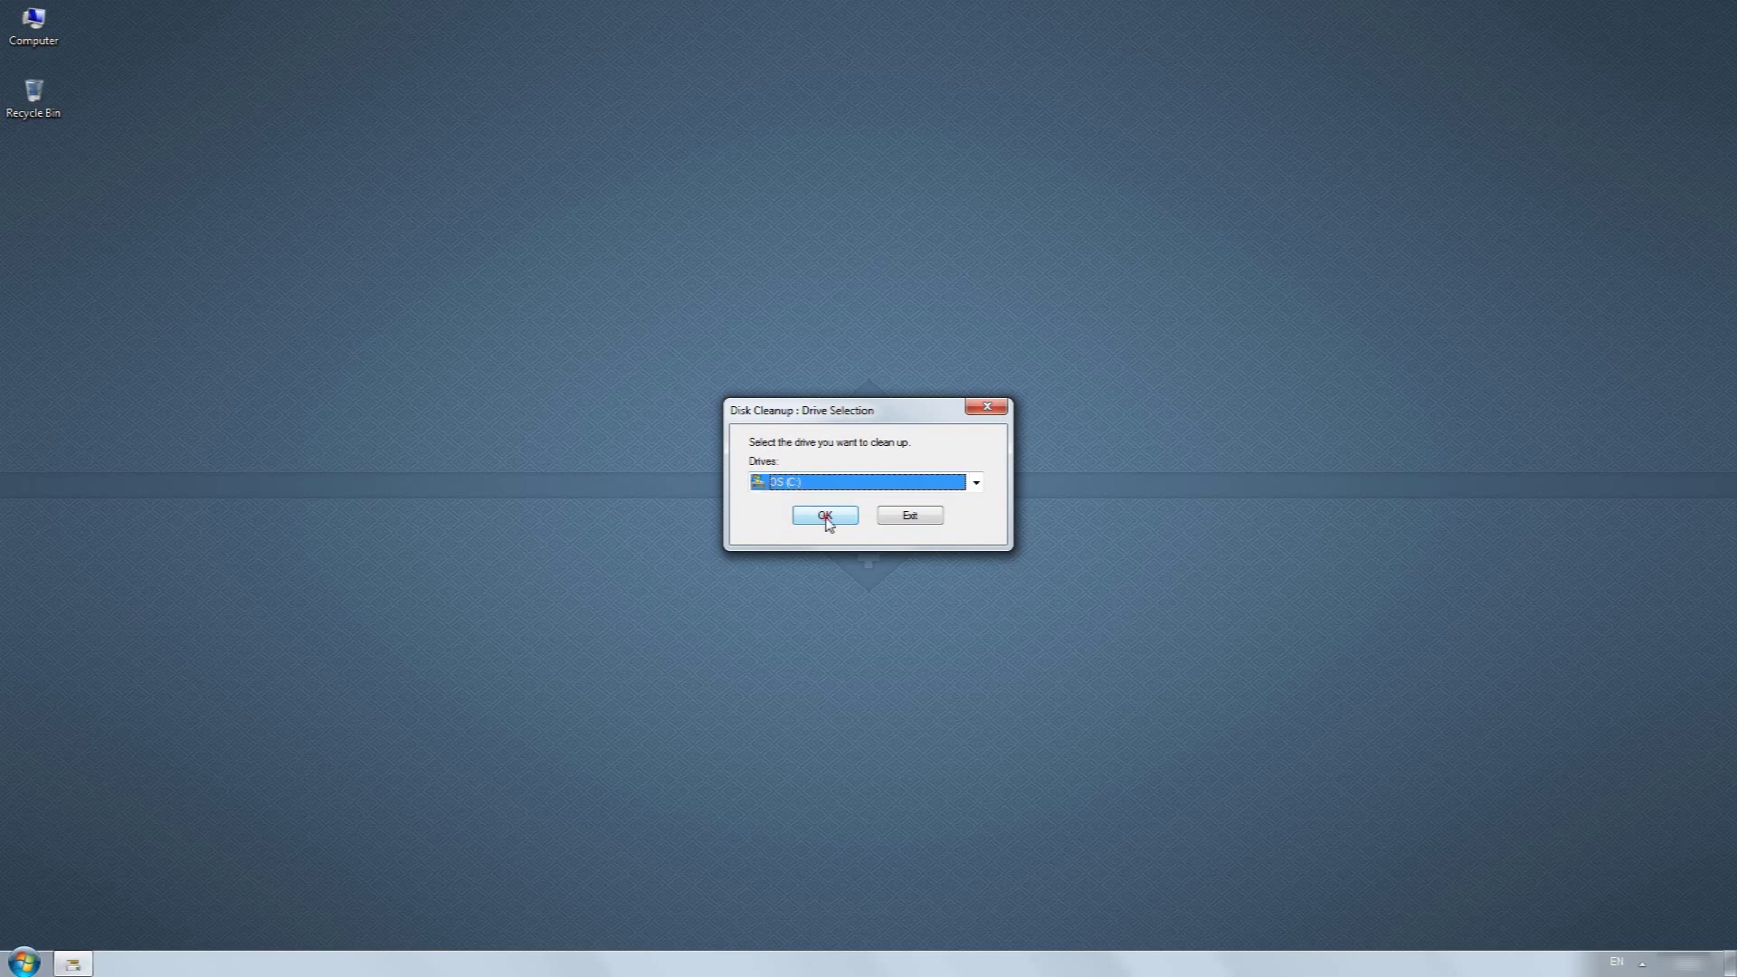
left_click(825, 516)
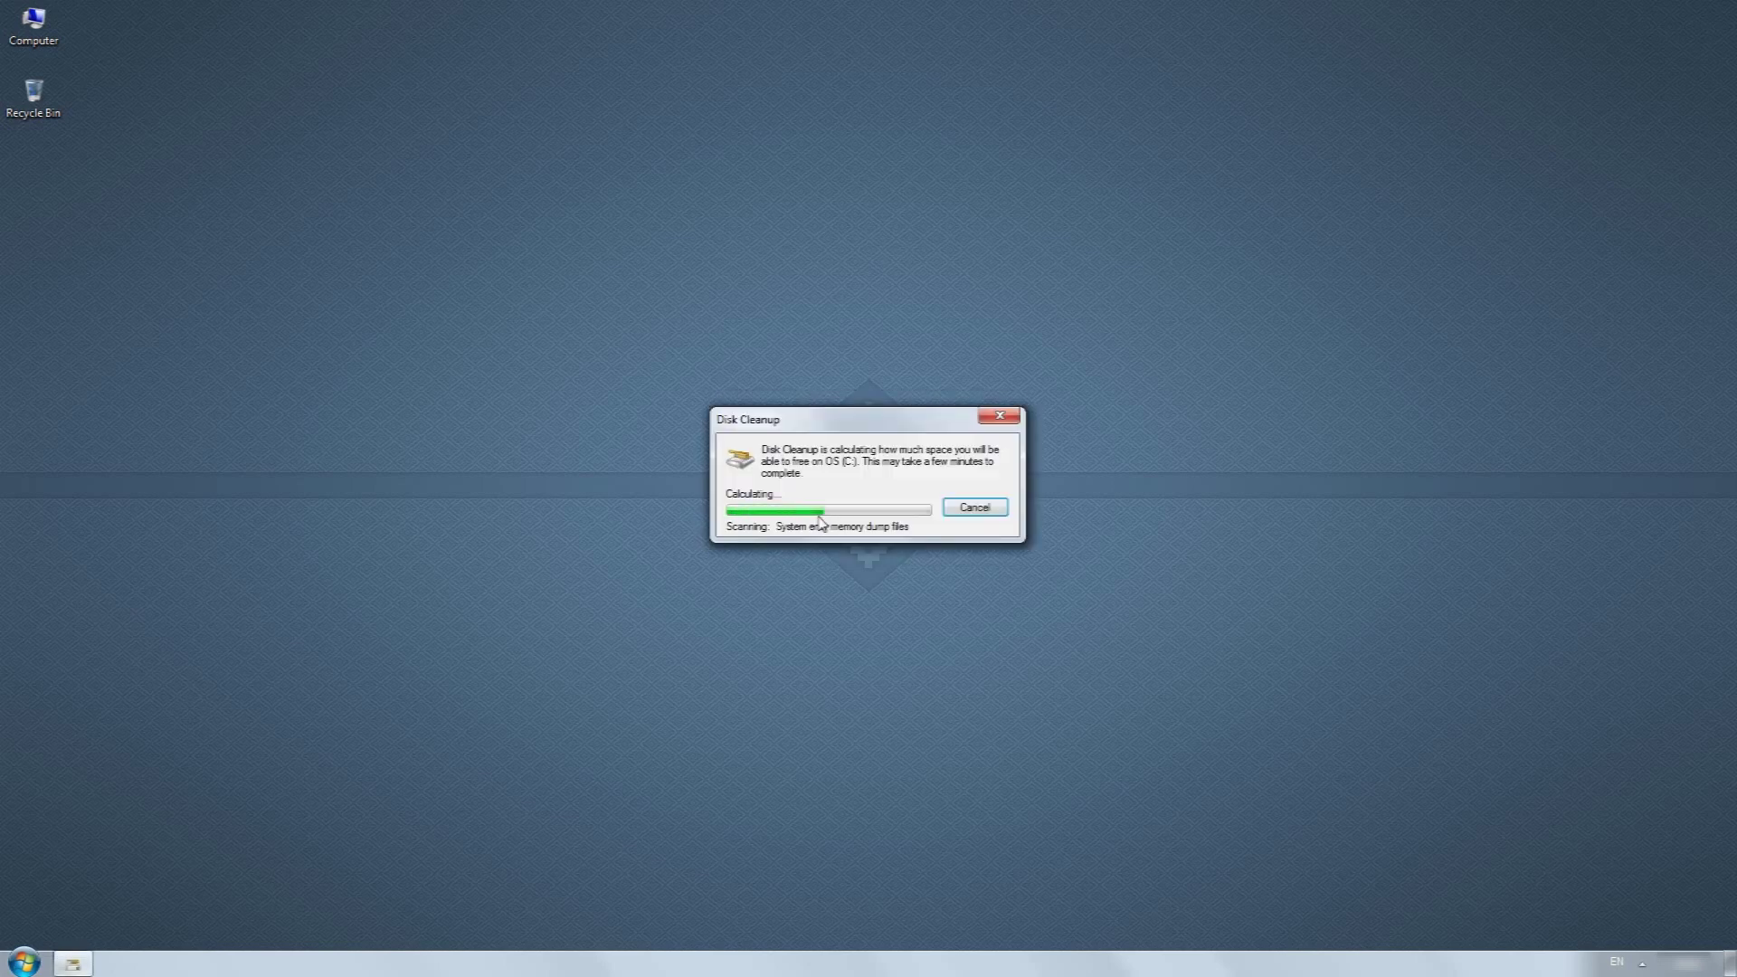
left_click_drag(819, 416, 799, 177)
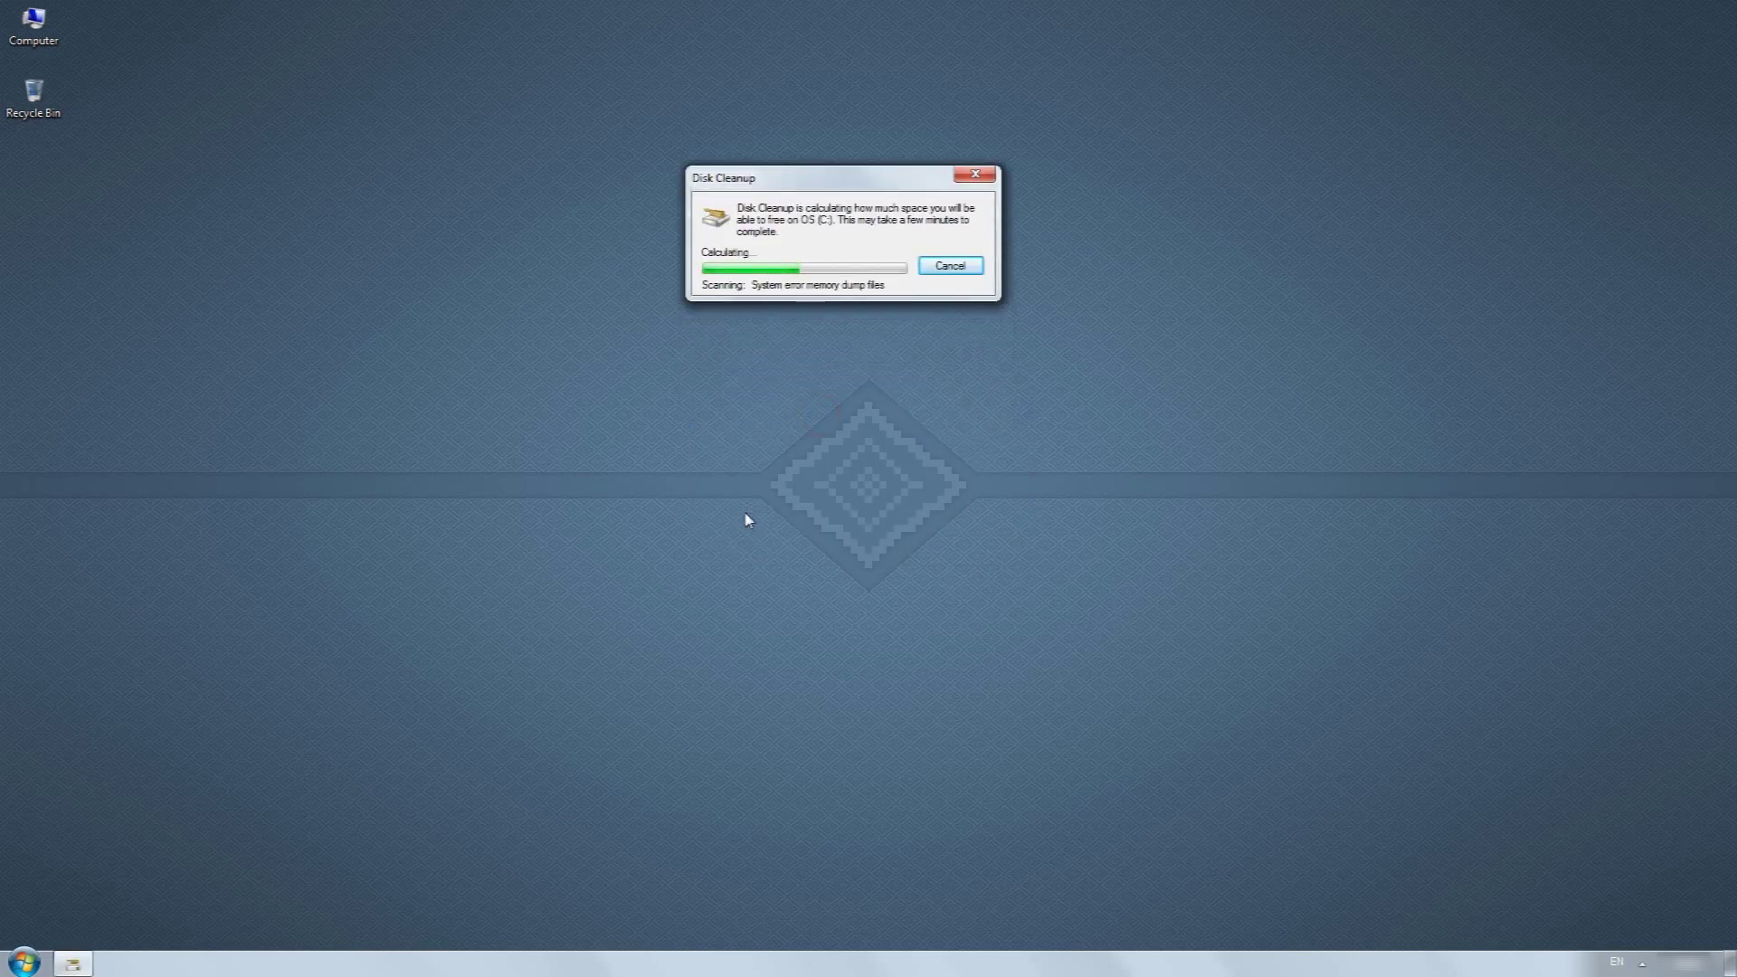
right_click(743, 517)
left_click(776, 564)
right_click(693, 472)
left_click(737, 526)
left_click_drag(775, 180, 843, 131)
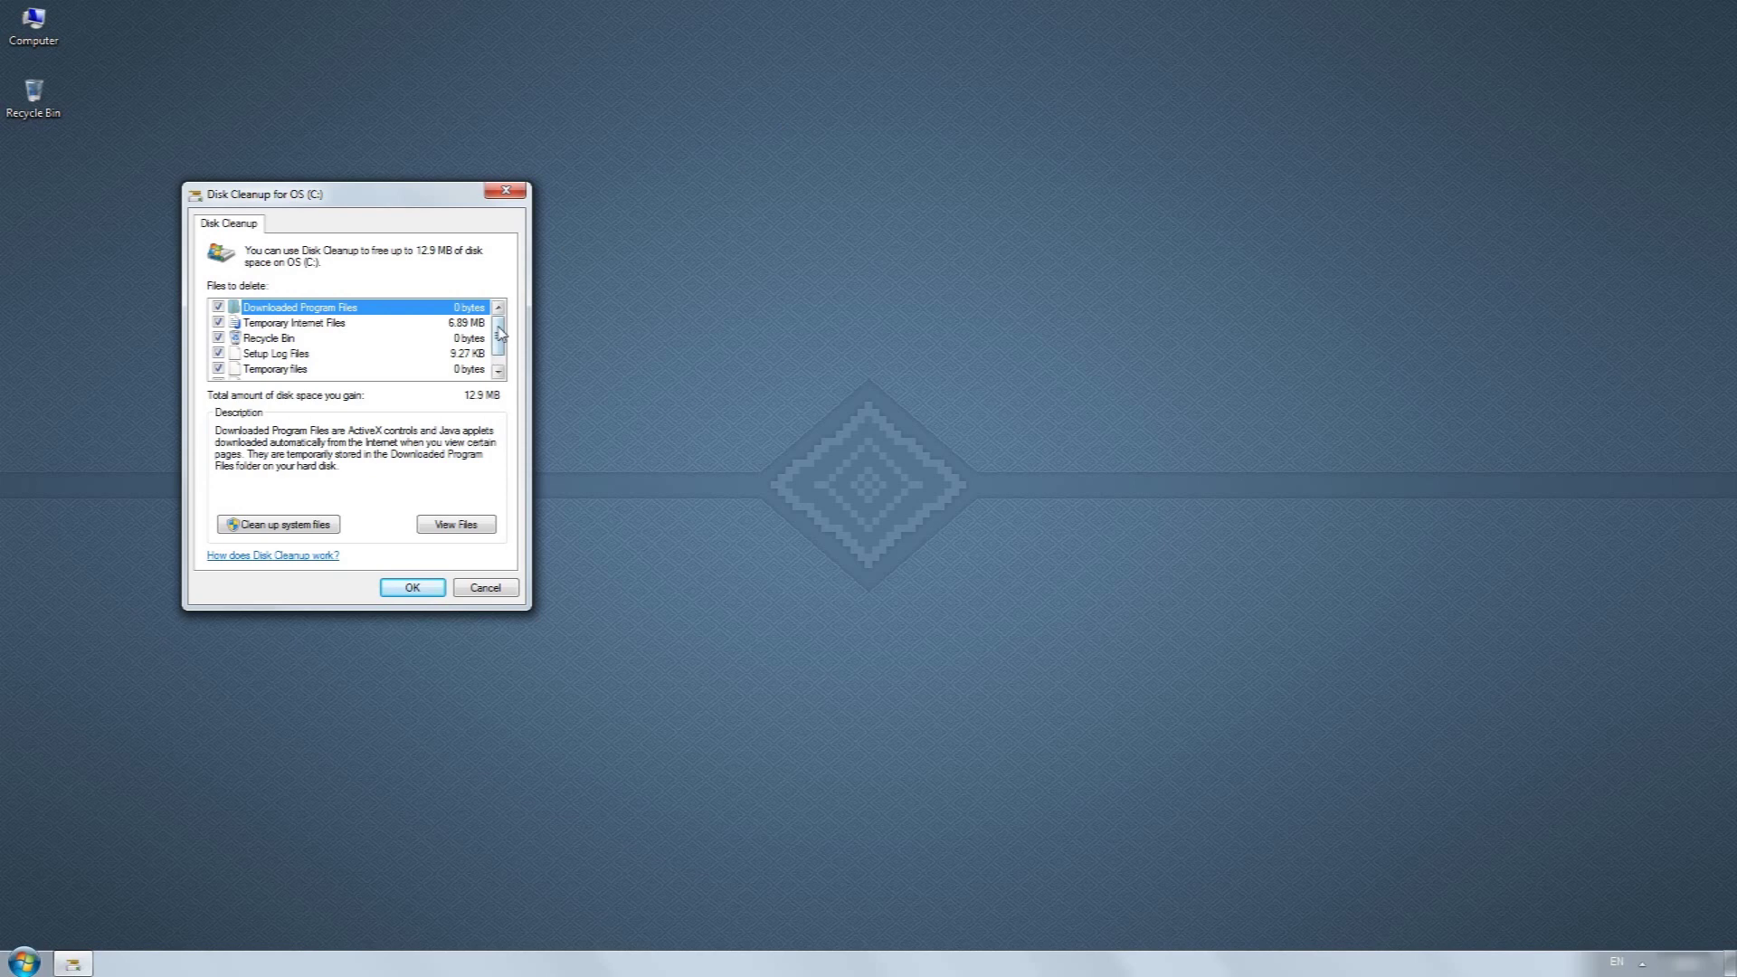
Review the file categories marked for deletion on OS (C:), then run the cleanup and confirm deleting the files.
scroll(500, 336, "down", 1)
scroll(502, 349, "up", 1)
scroll(504, 351, "down", 1)
left_click(423, 590)
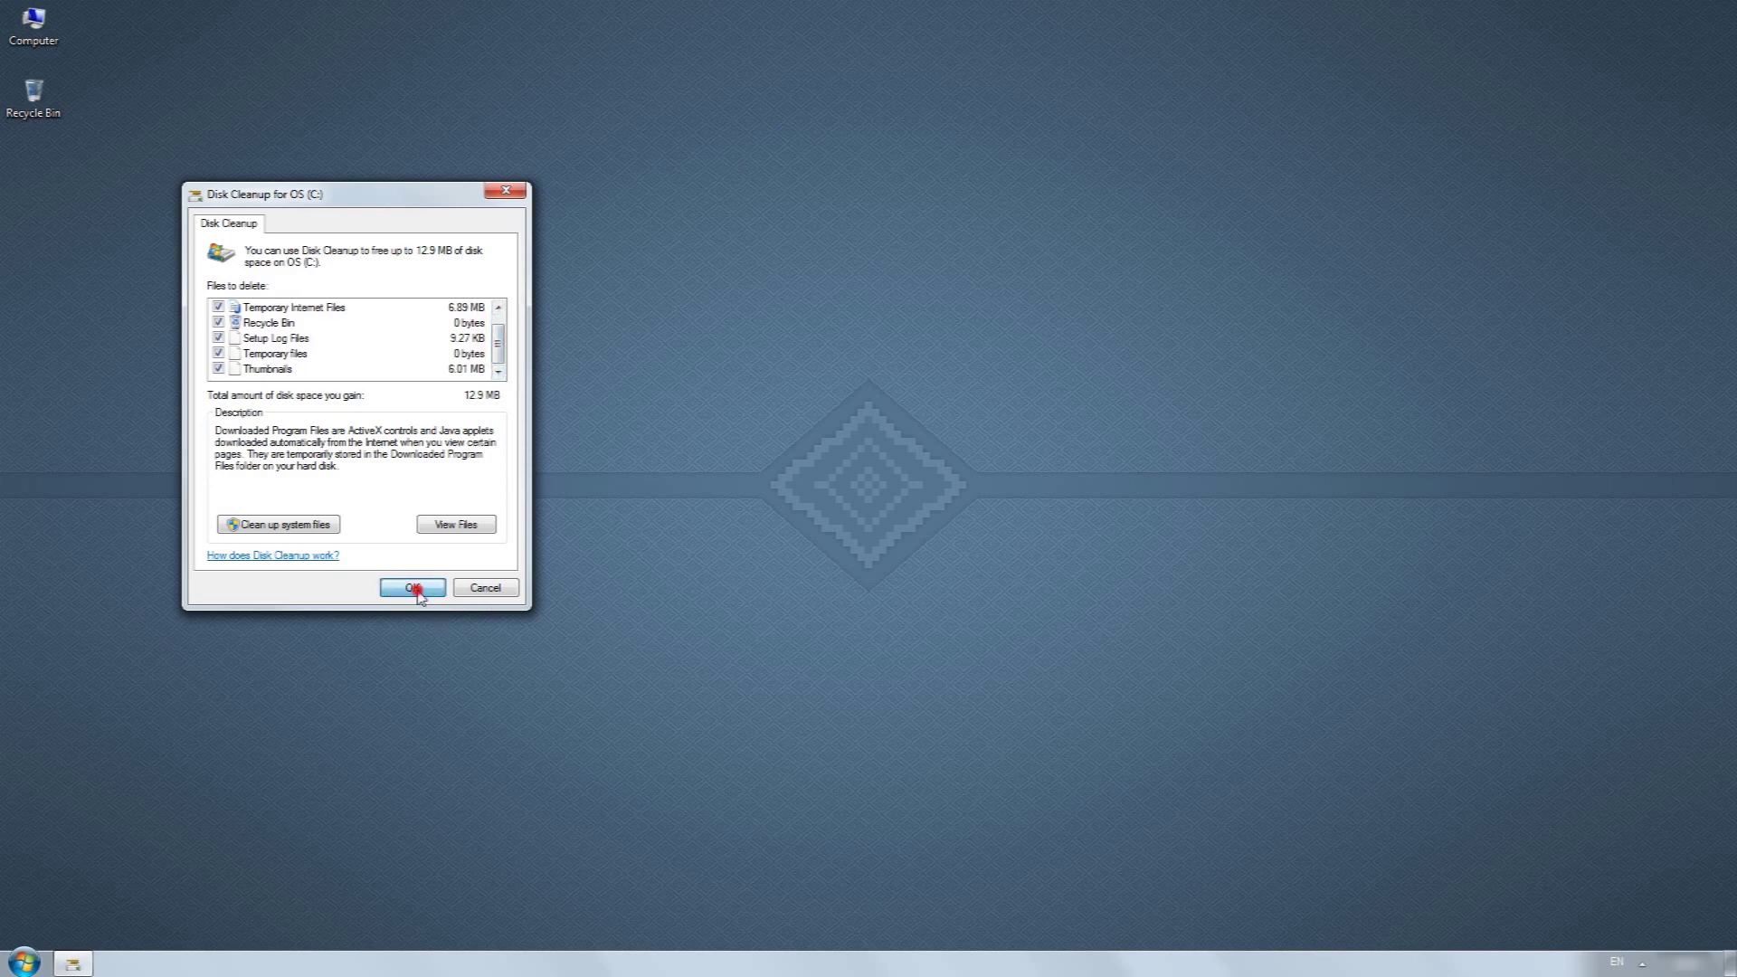
left_click(907, 499)
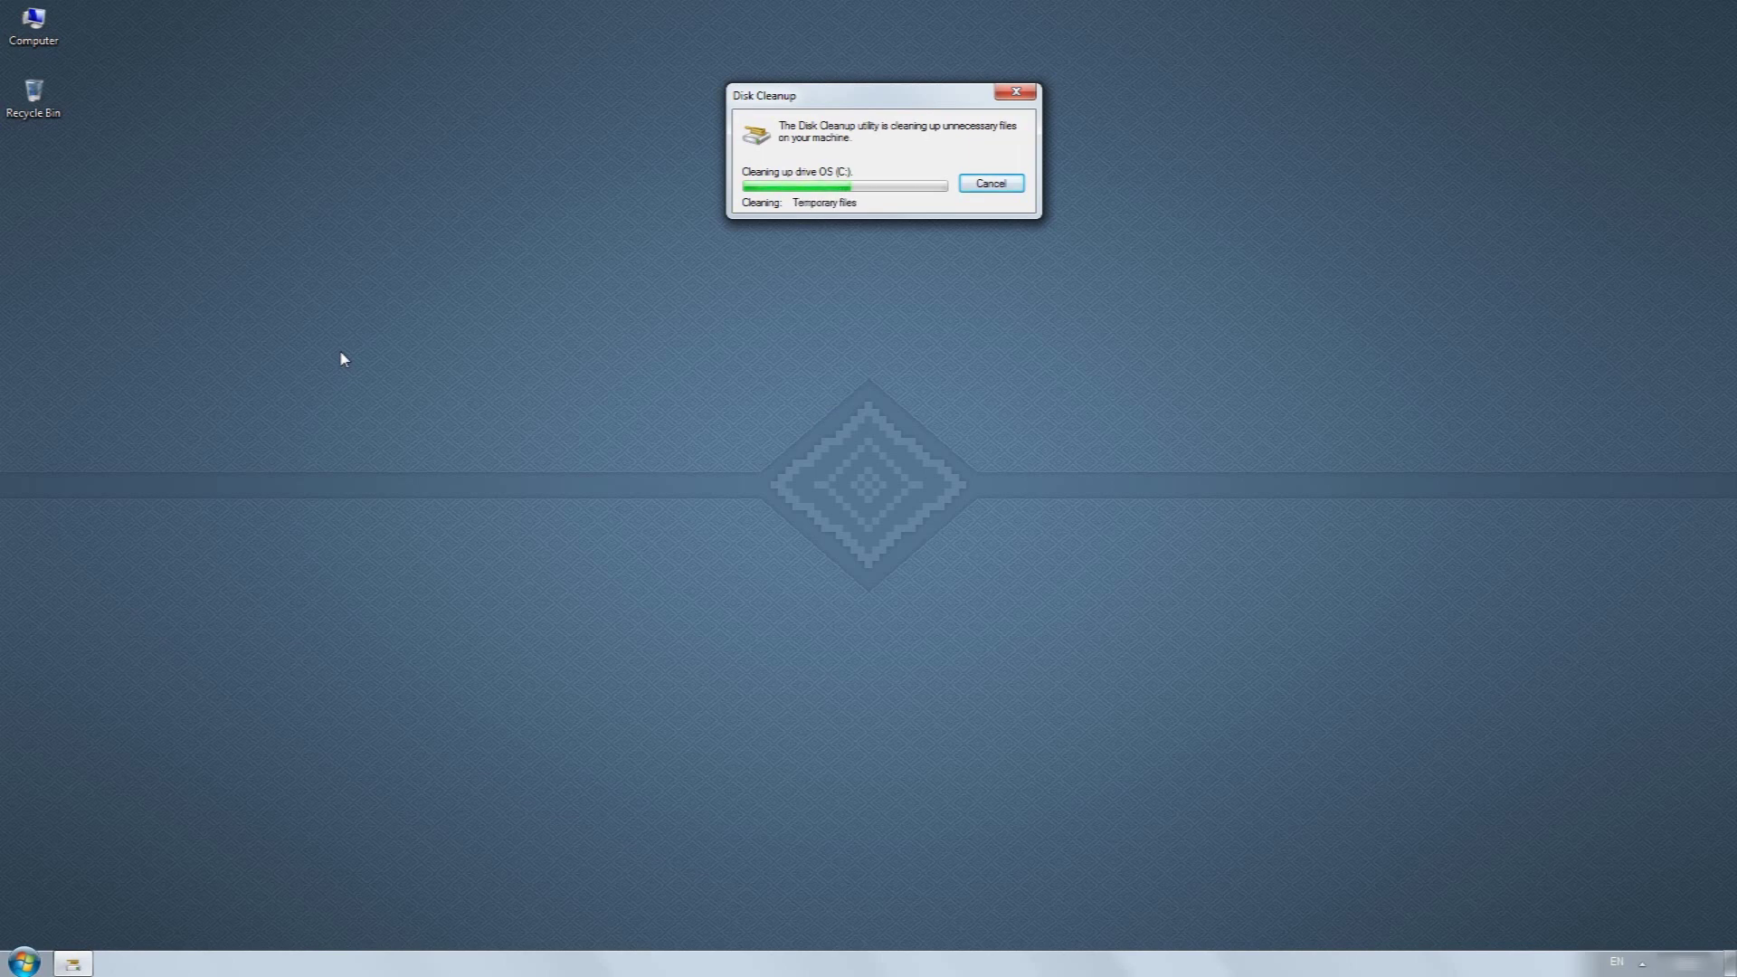
Open Disk Defragmenter from the System Tools folder within Accessories.
left_click(24, 962)
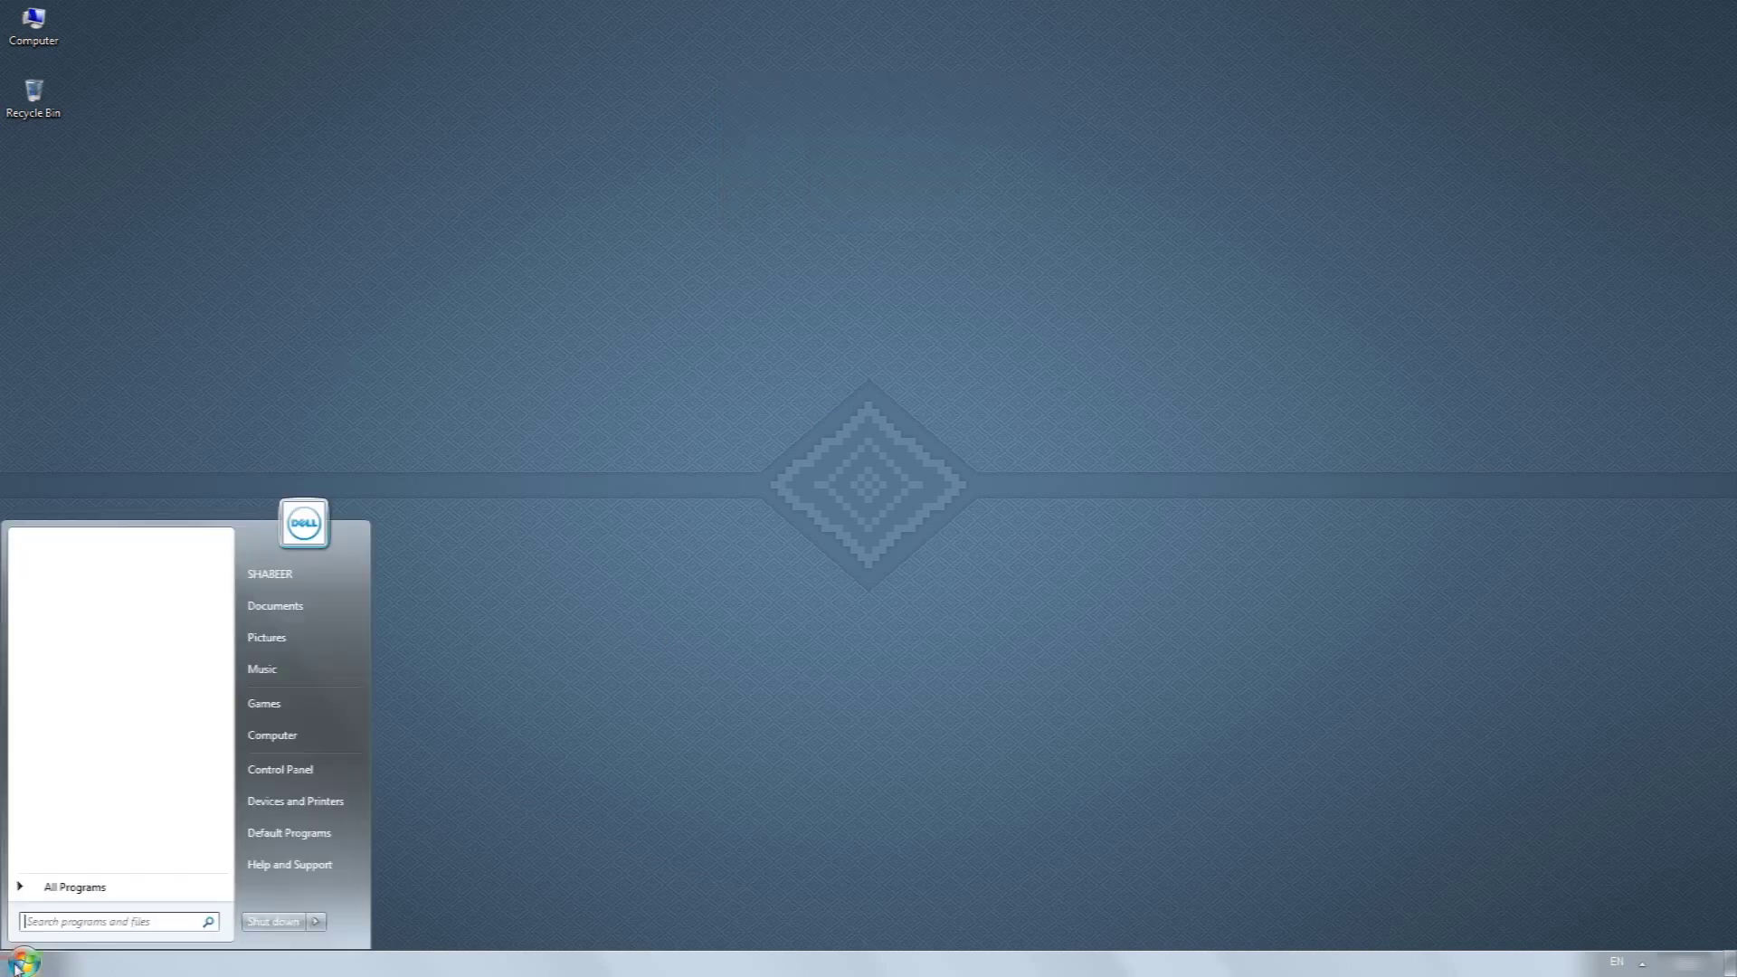
left_click(63, 891)
left_click(63, 865)
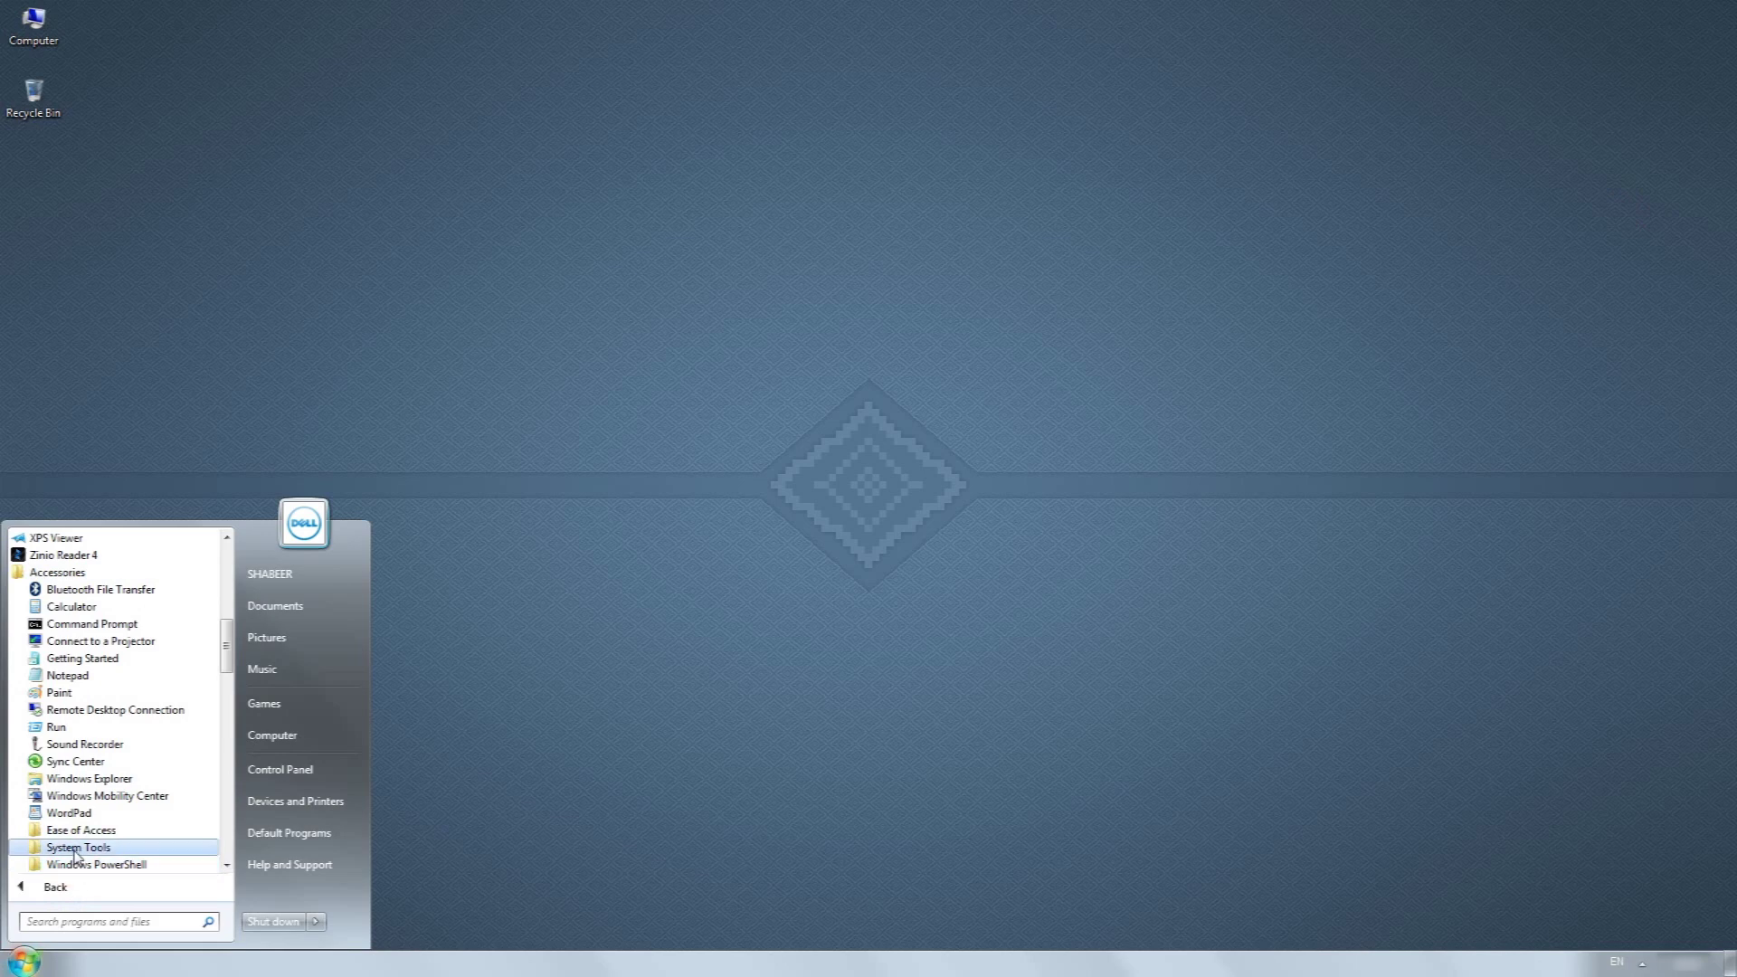
left_click(72, 847)
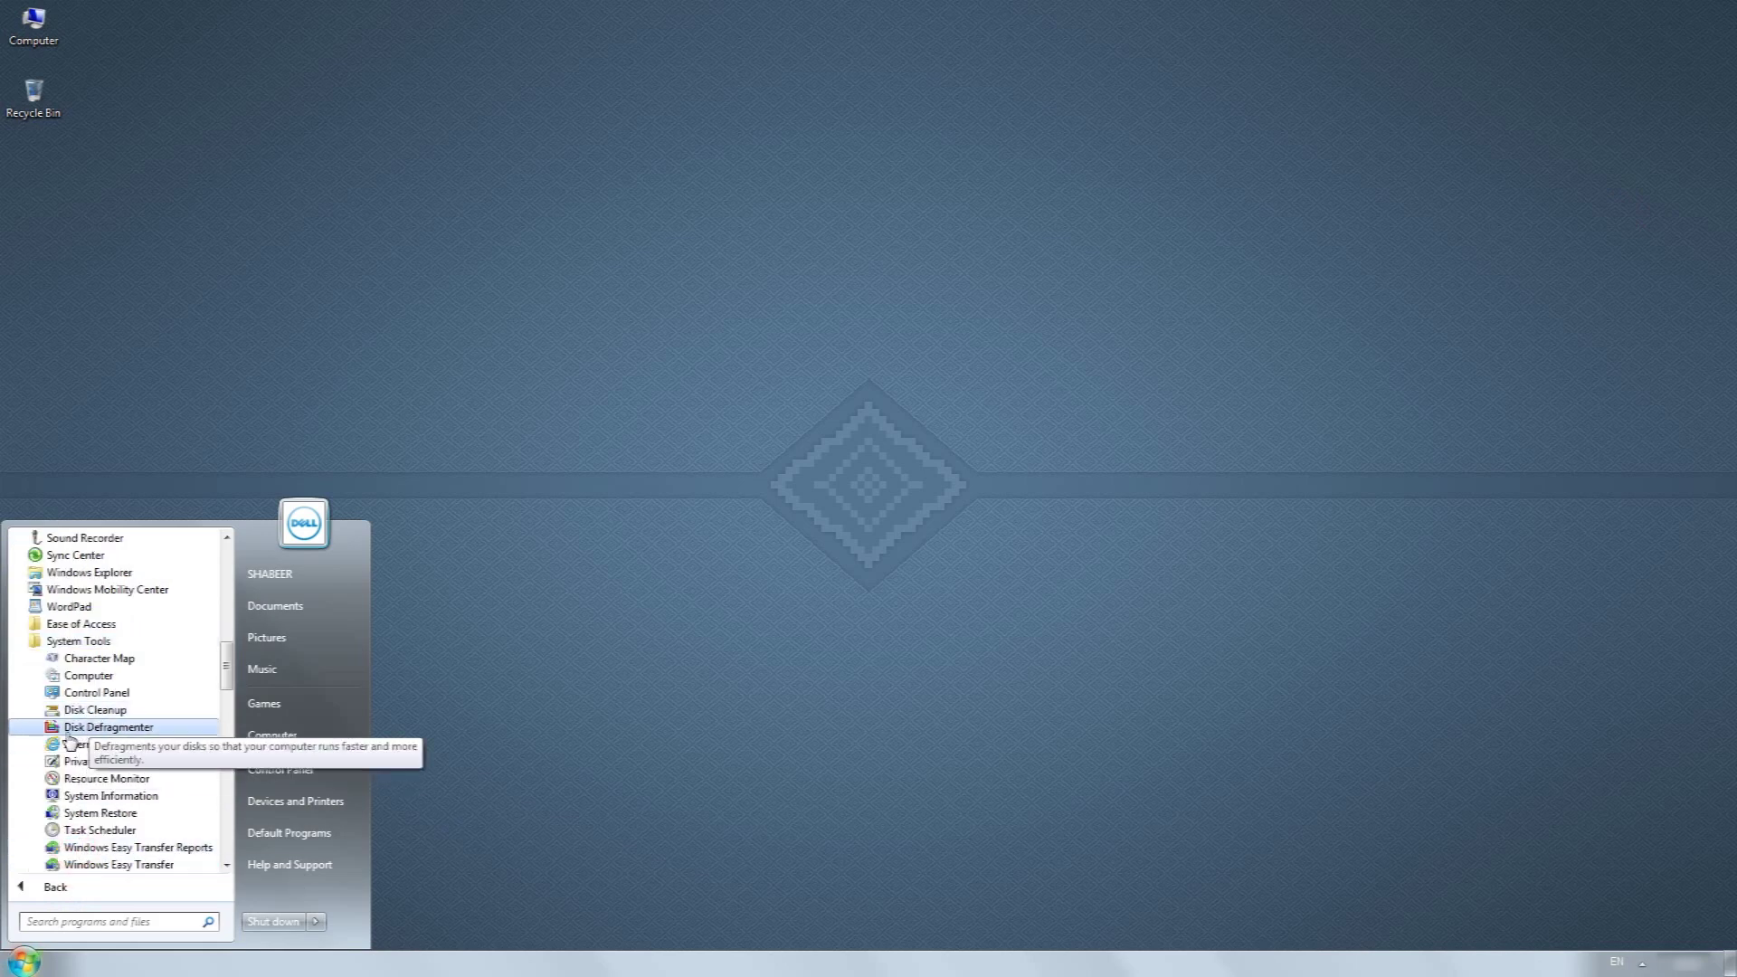
left_click(144, 729)
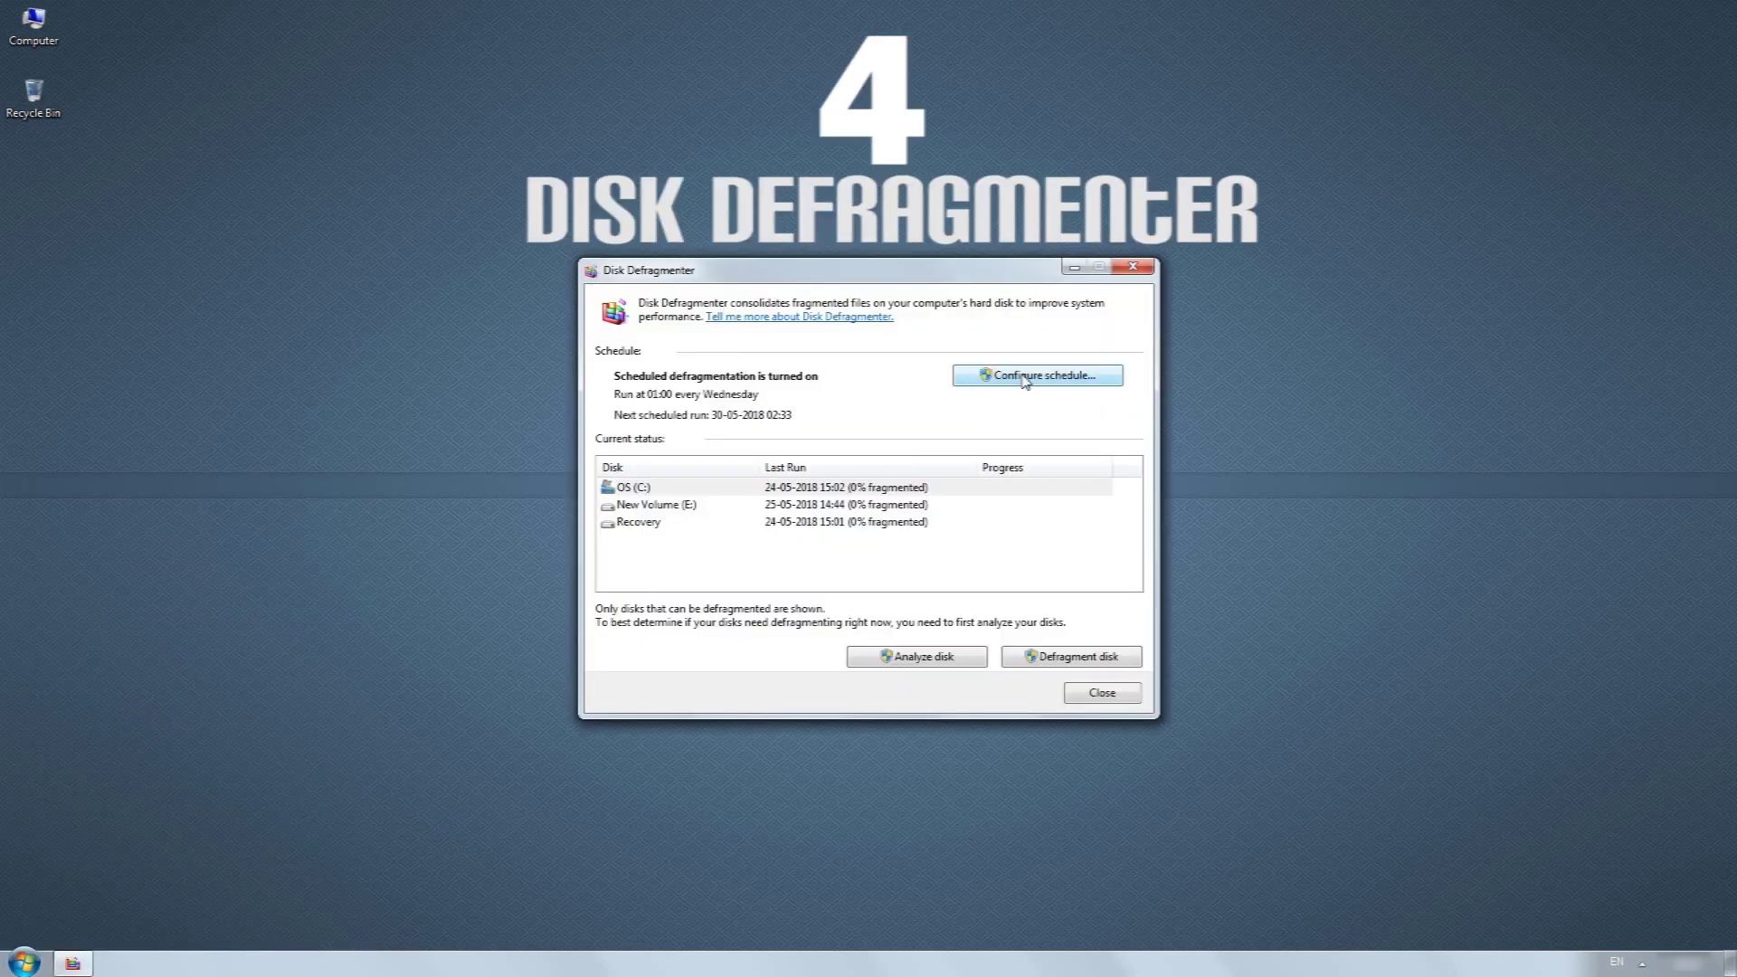
Start a fragmentation analysis on each listed disk: OS (C:), New Volume (E:) and Recovery.
left_click(837, 489)
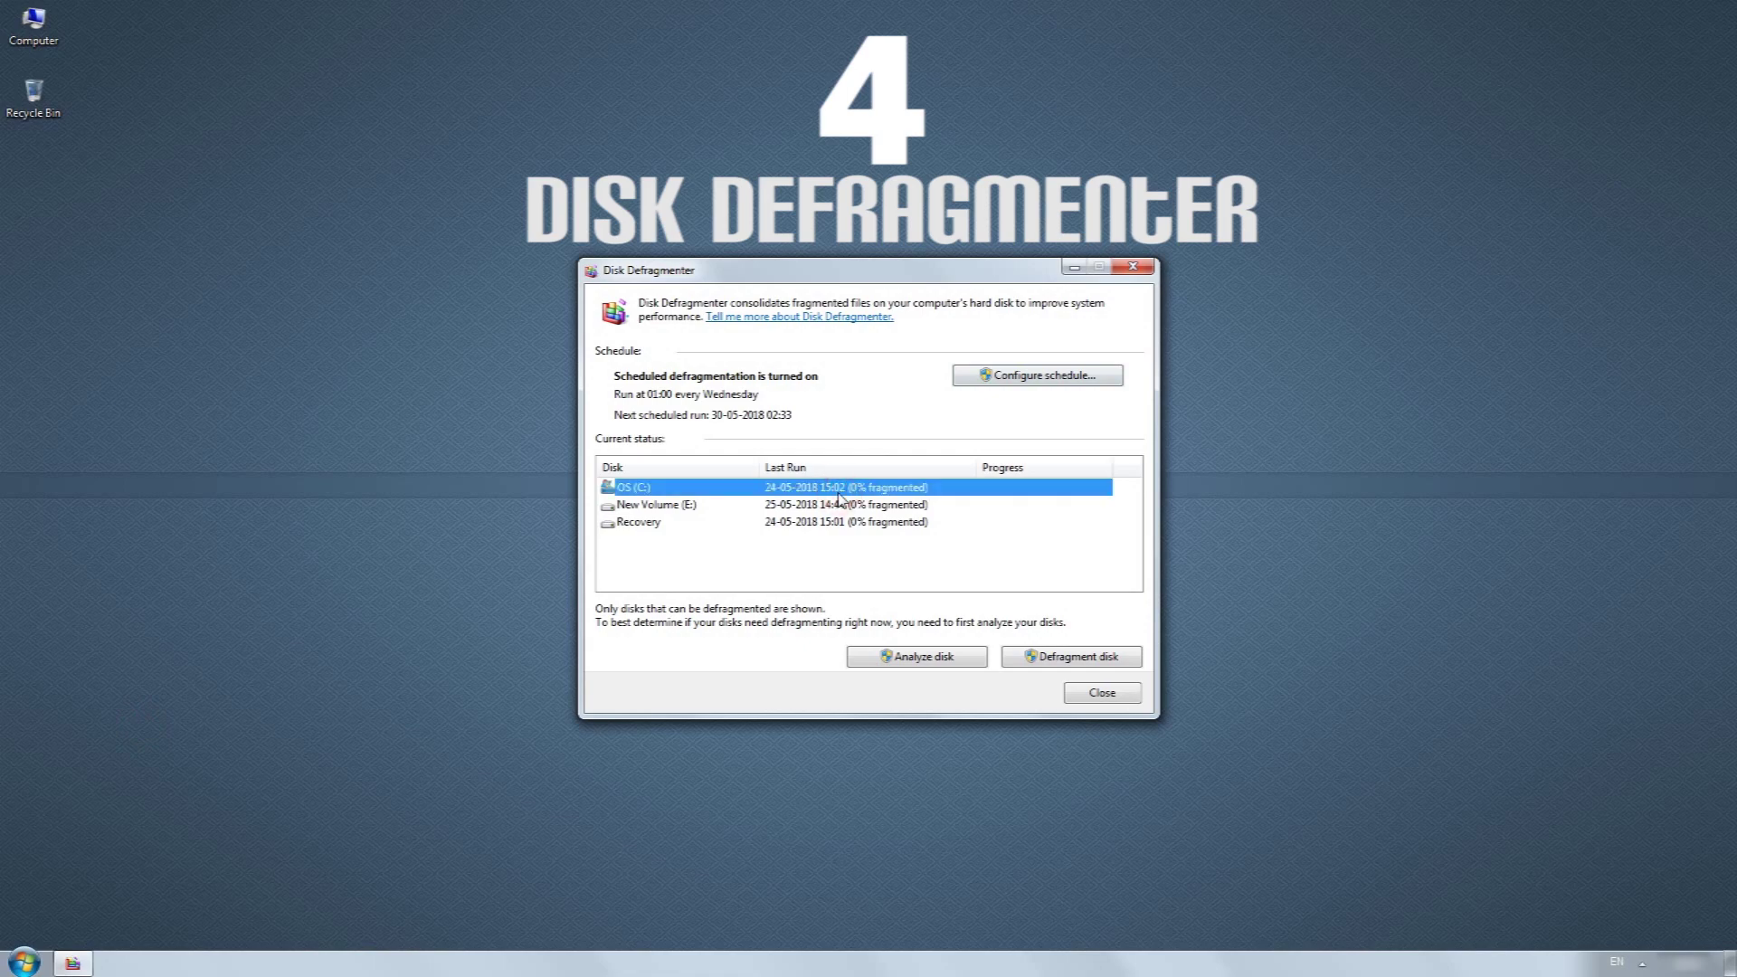
left_click(841, 505)
left_click(841, 523)
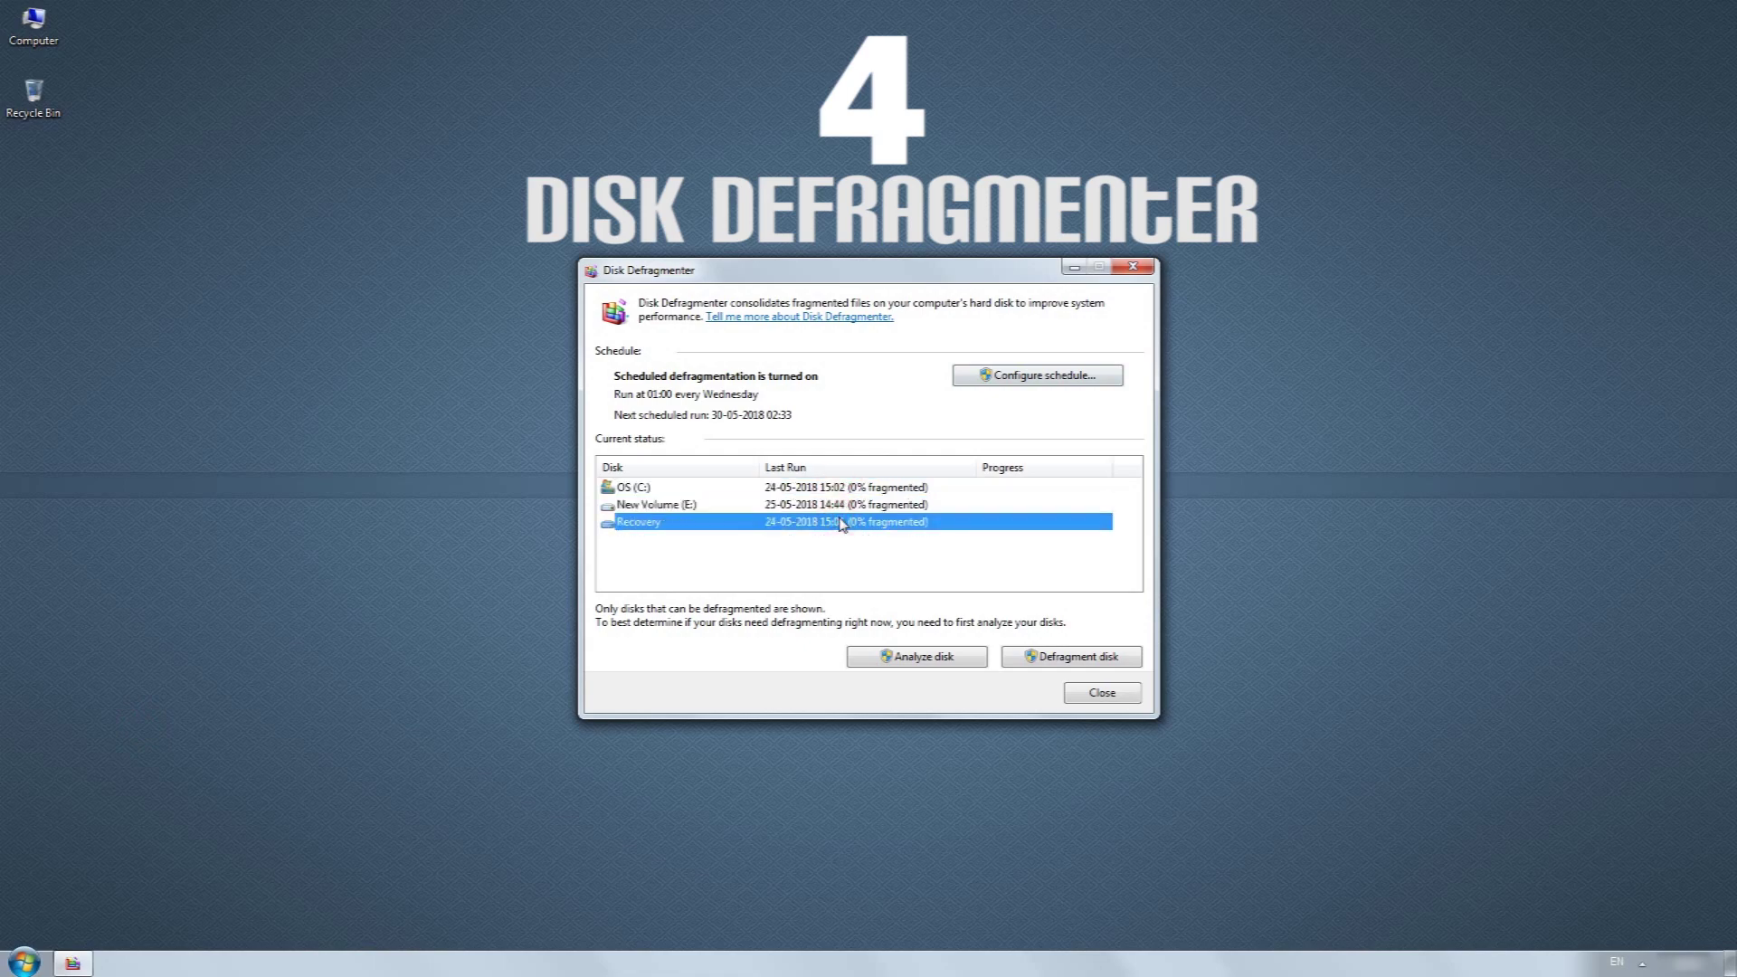
left_click(814, 490)
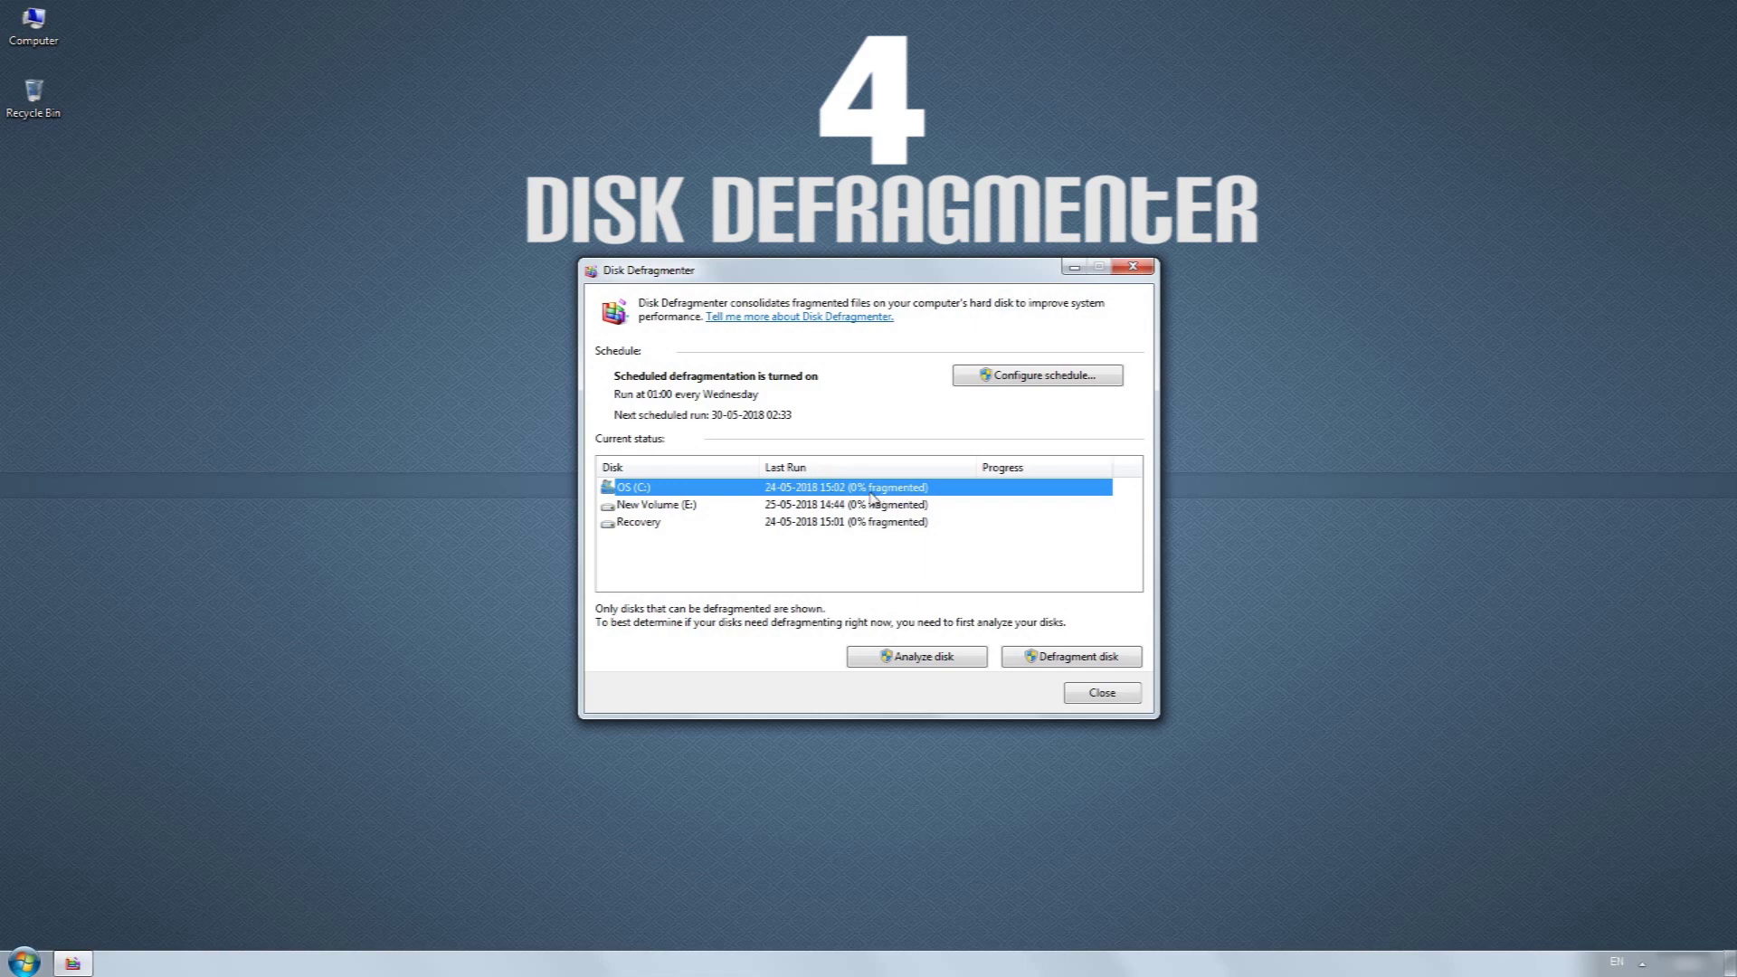
left_click(932, 660)
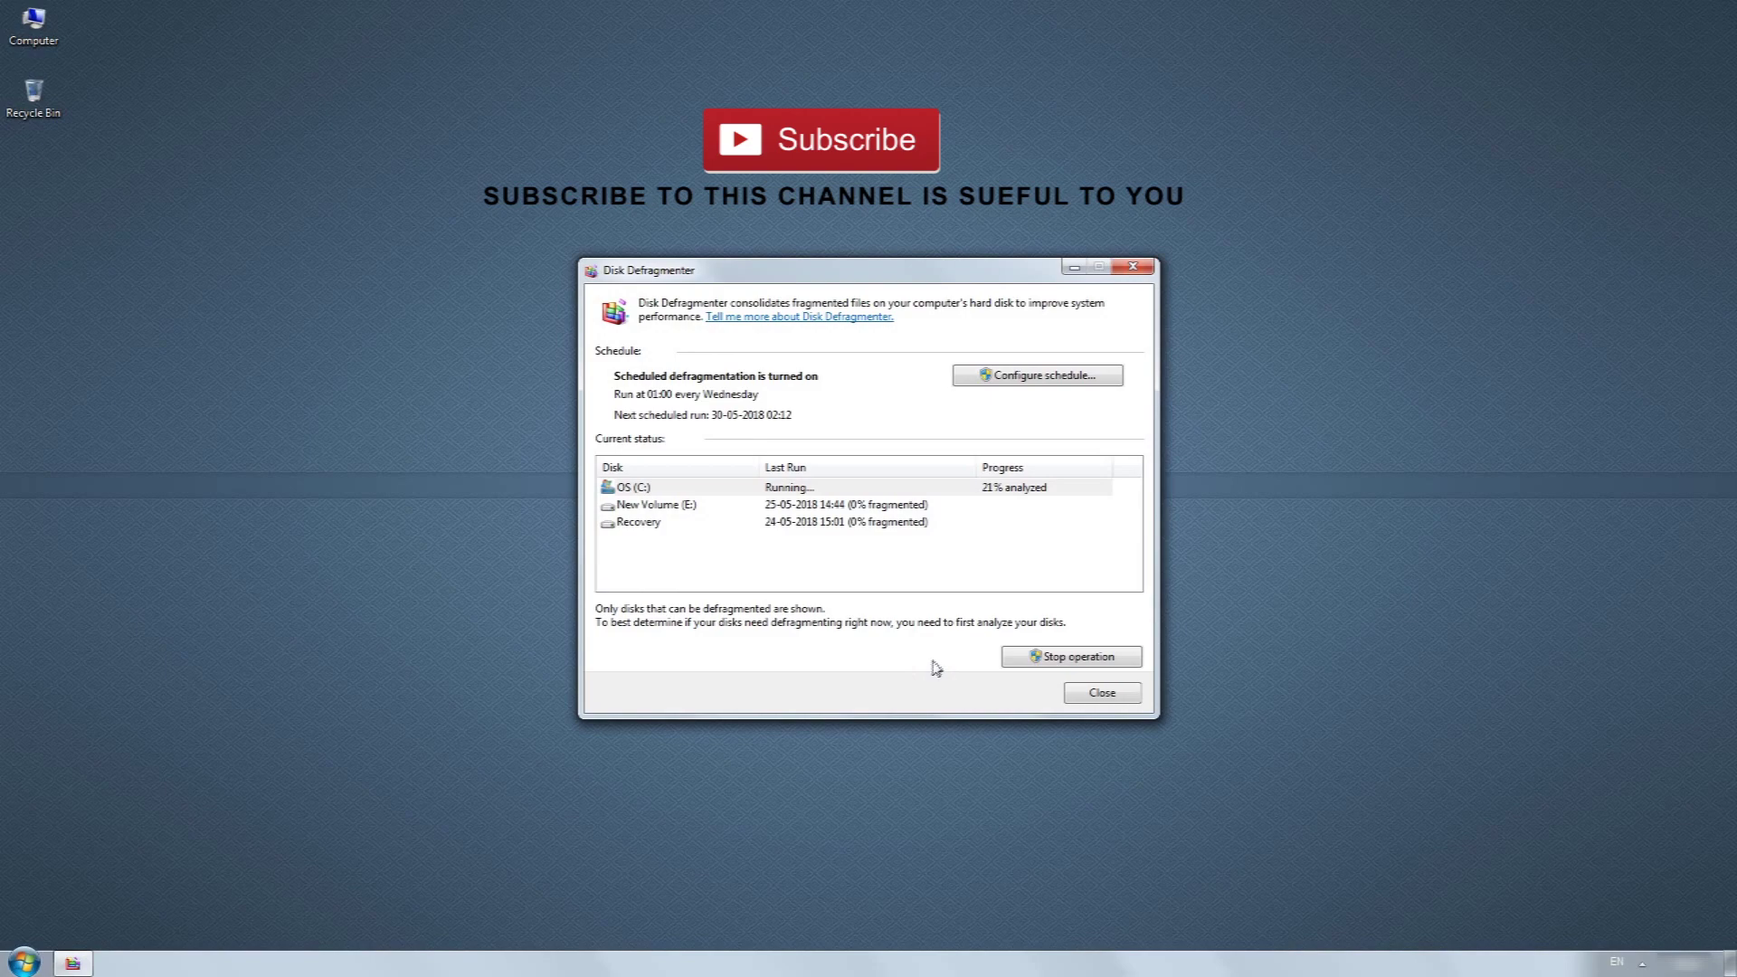
left_click(870, 504)
left_click(939, 656)
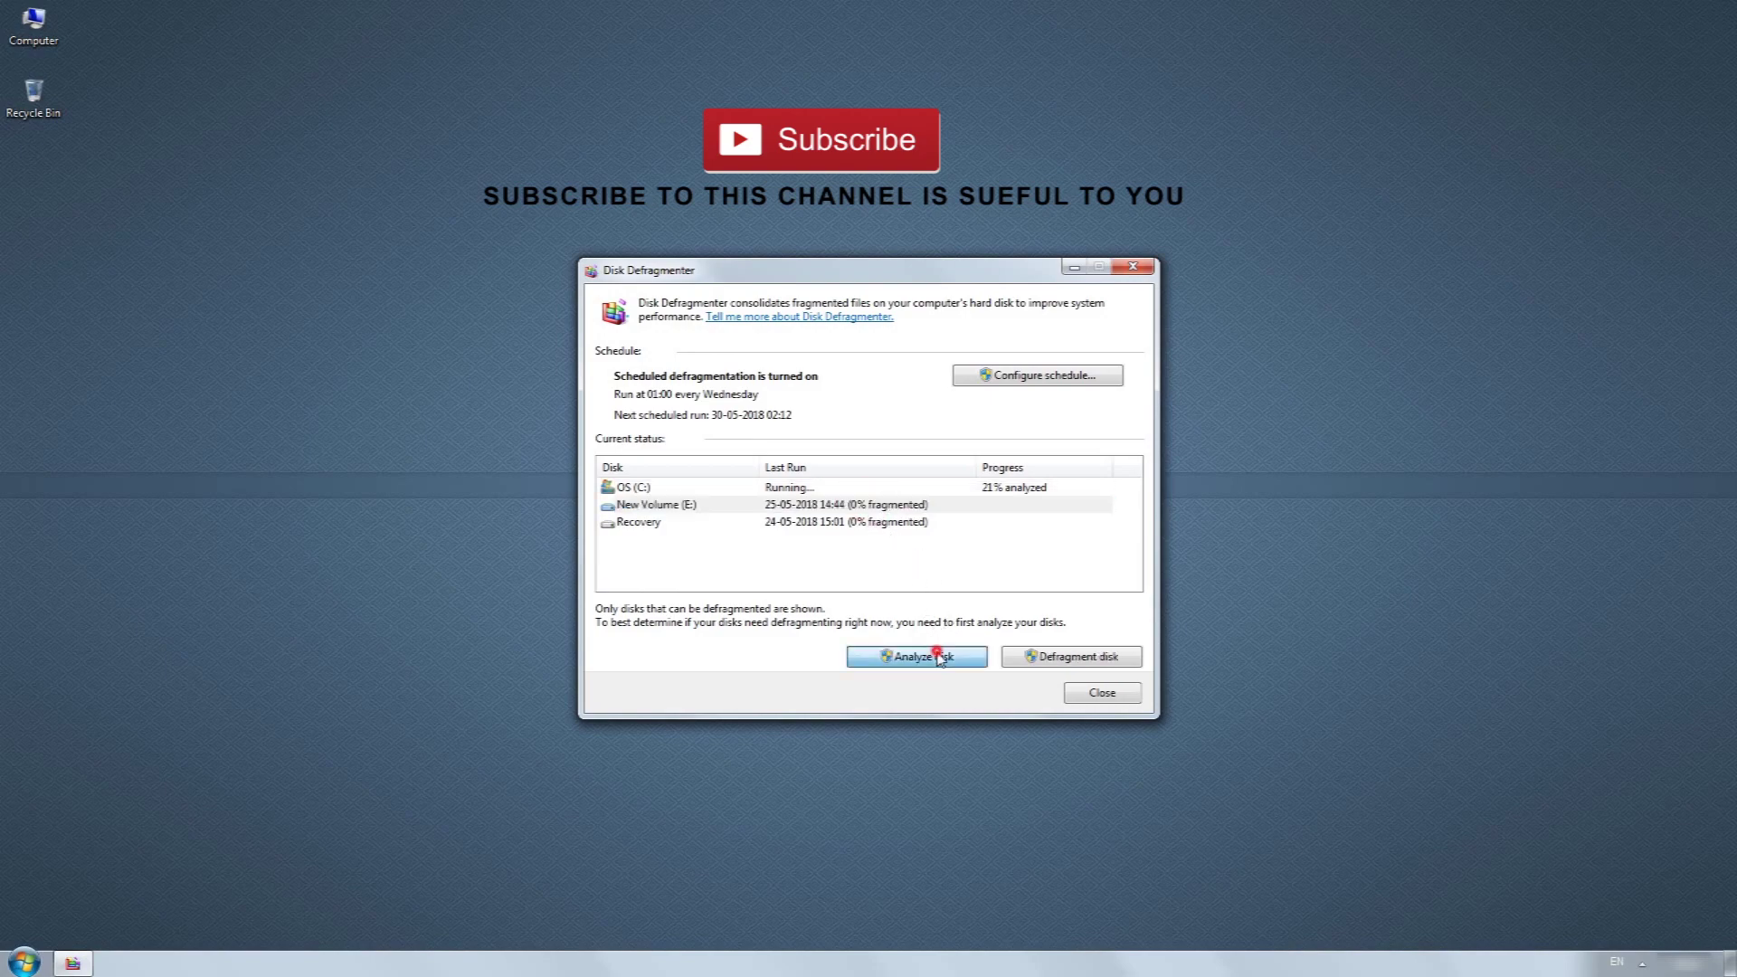
left_click(925, 524)
left_click(944, 653)
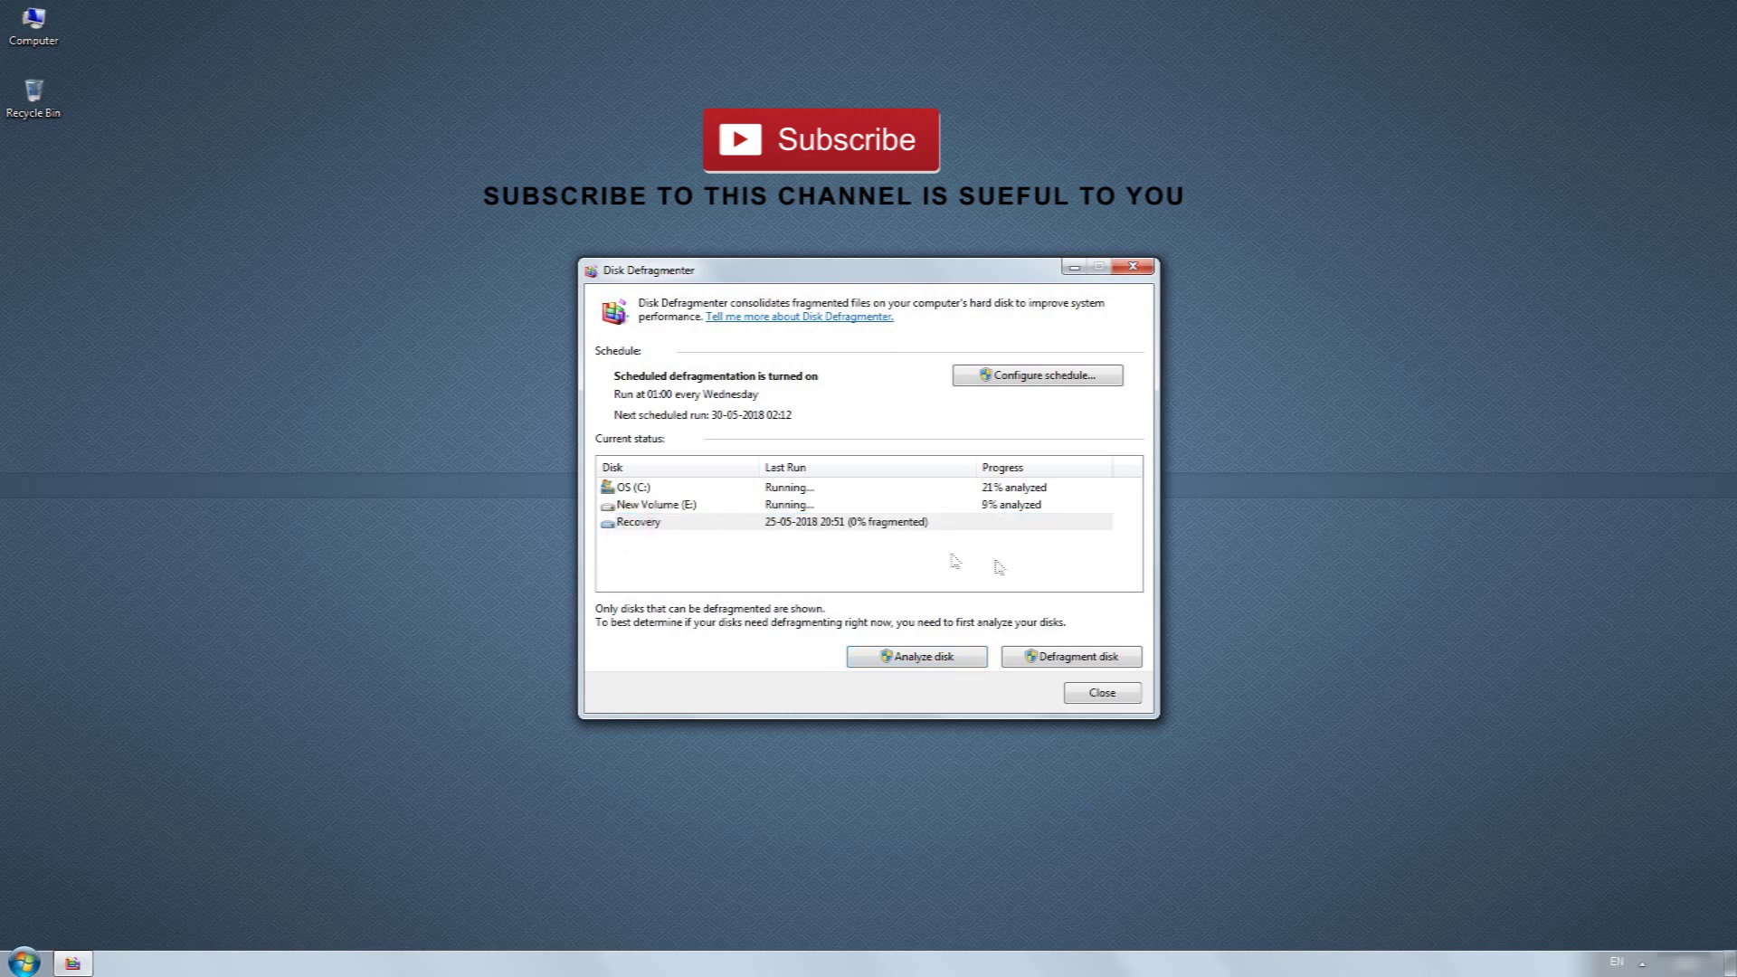
Defragment the Recovery disk, and select New Volume (E:) in the disk list.
left_click(1074, 657)
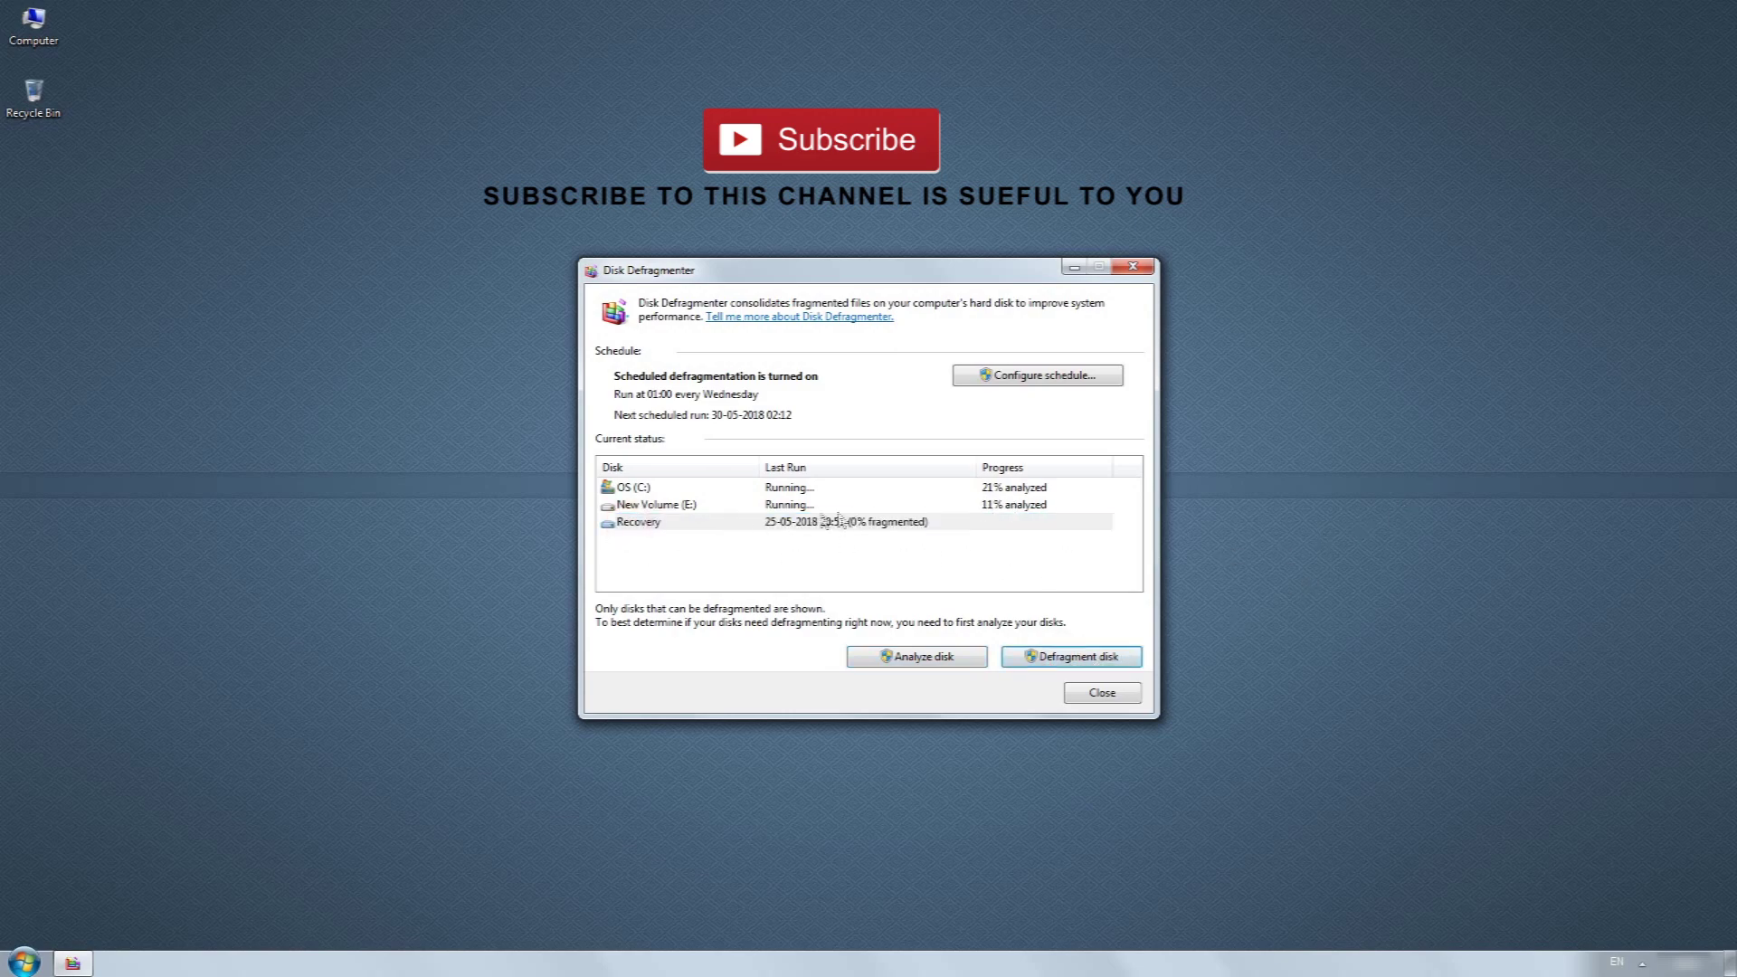
left_click(778, 505)
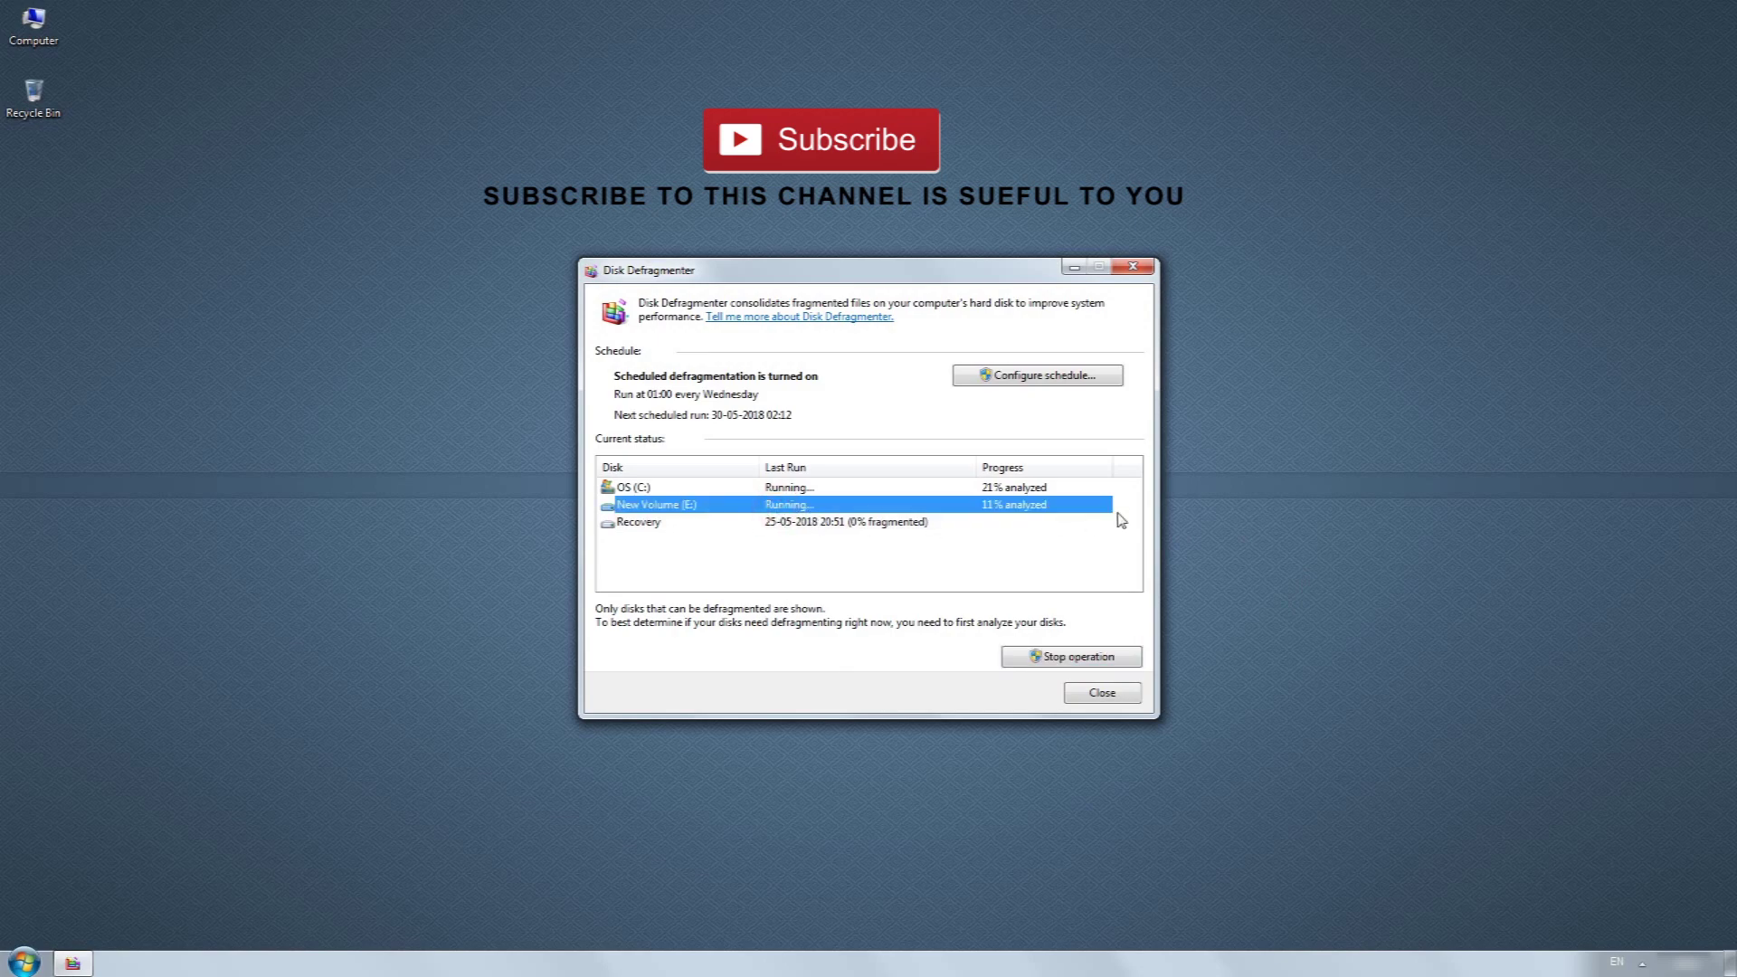